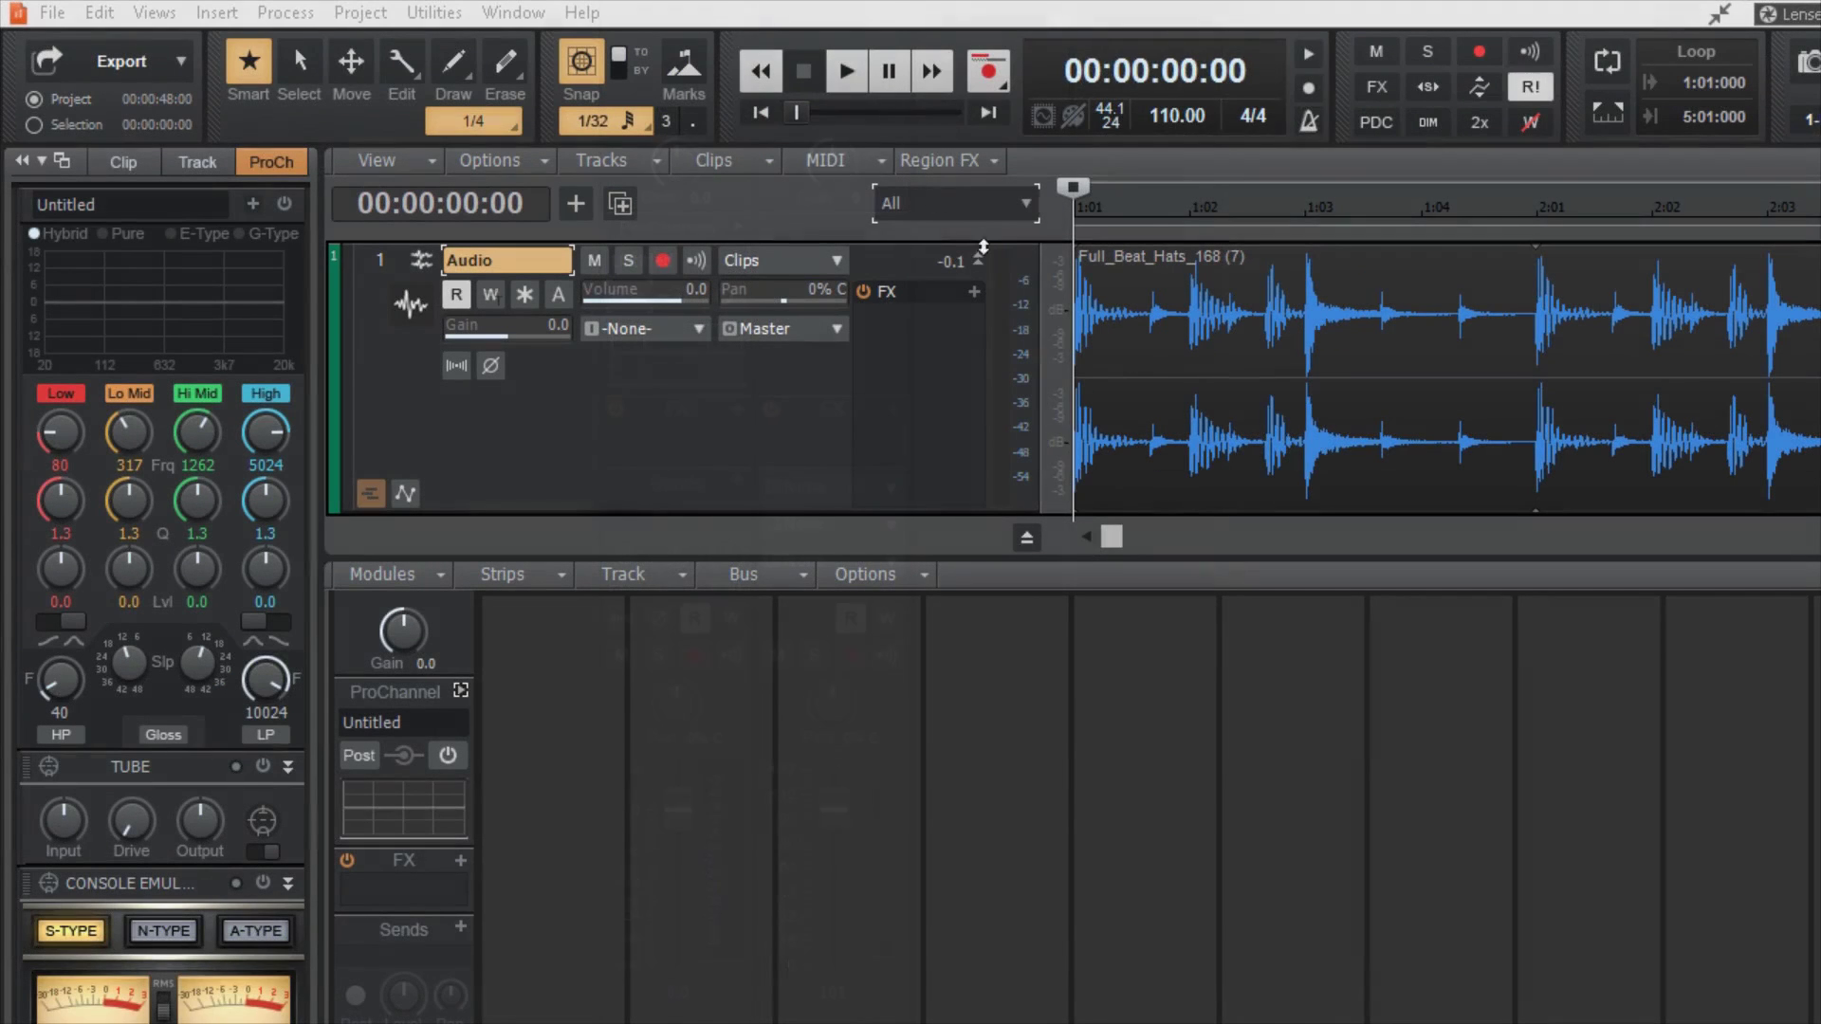
- Play the hi-hat track and add a TS-64 Transient Shaper to the clip's FX rack
left_click(851, 73)
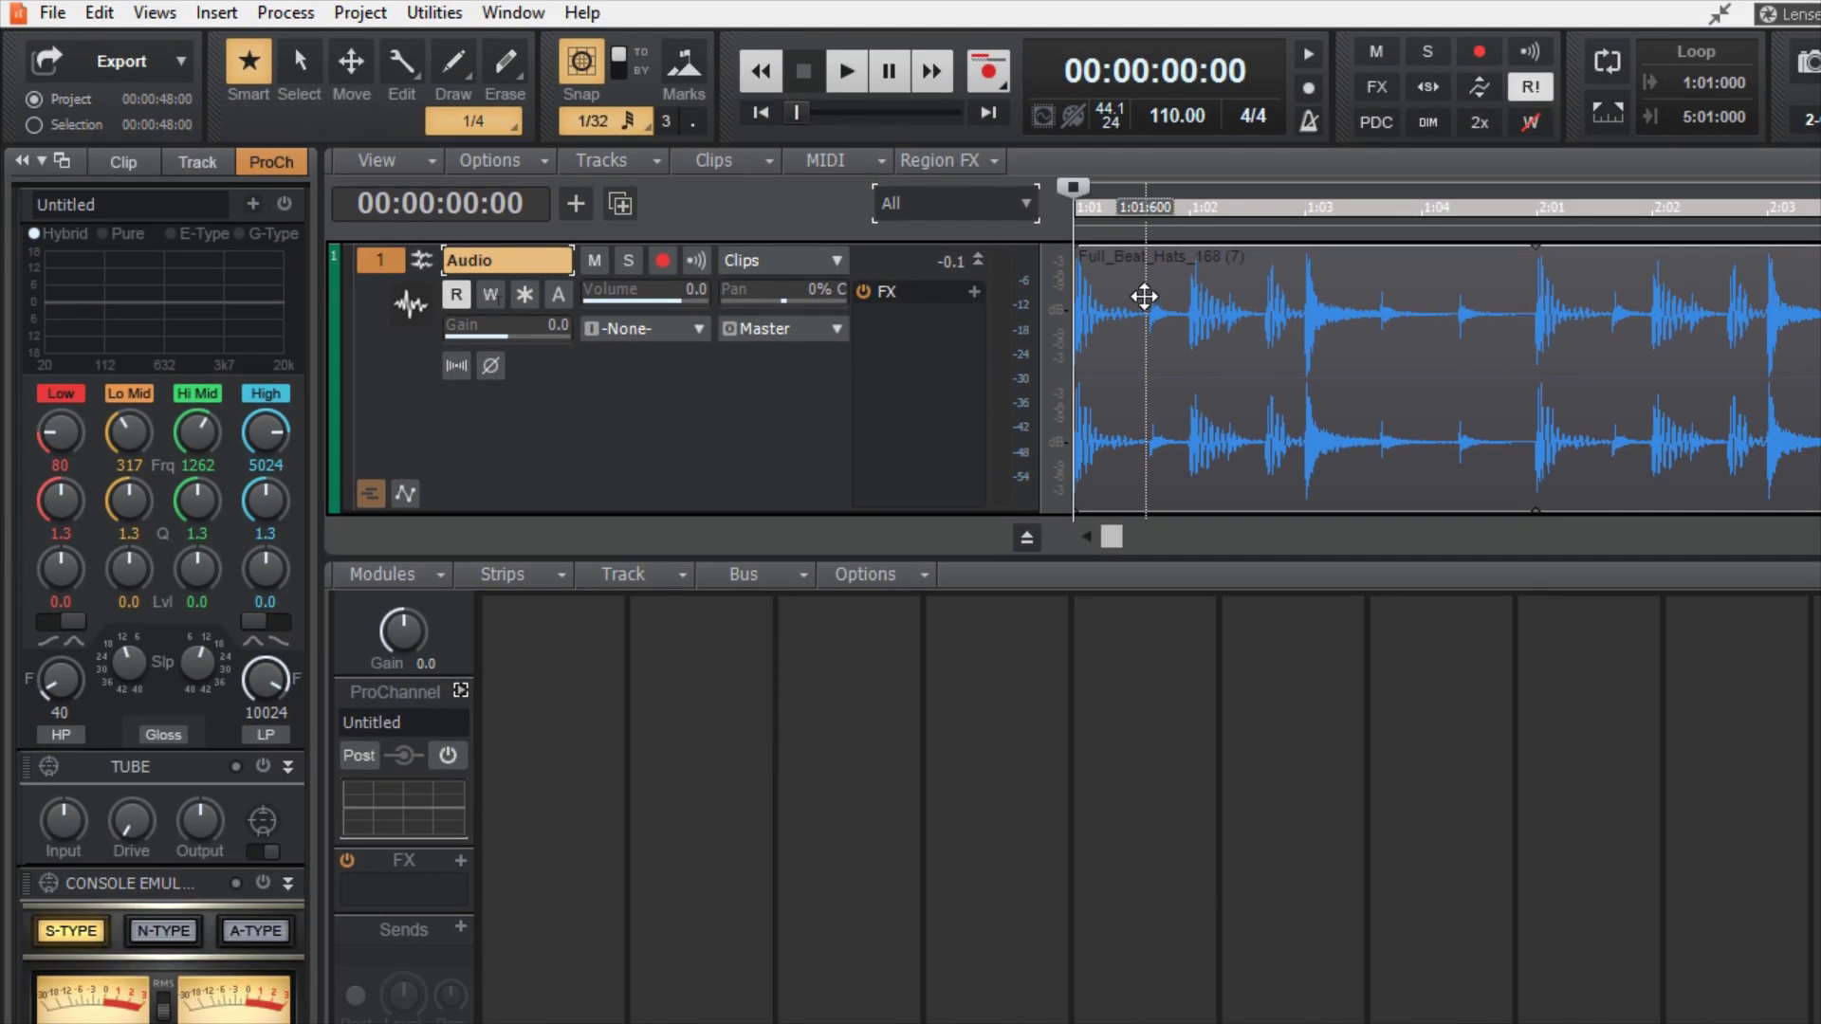
right_click(1144, 296)
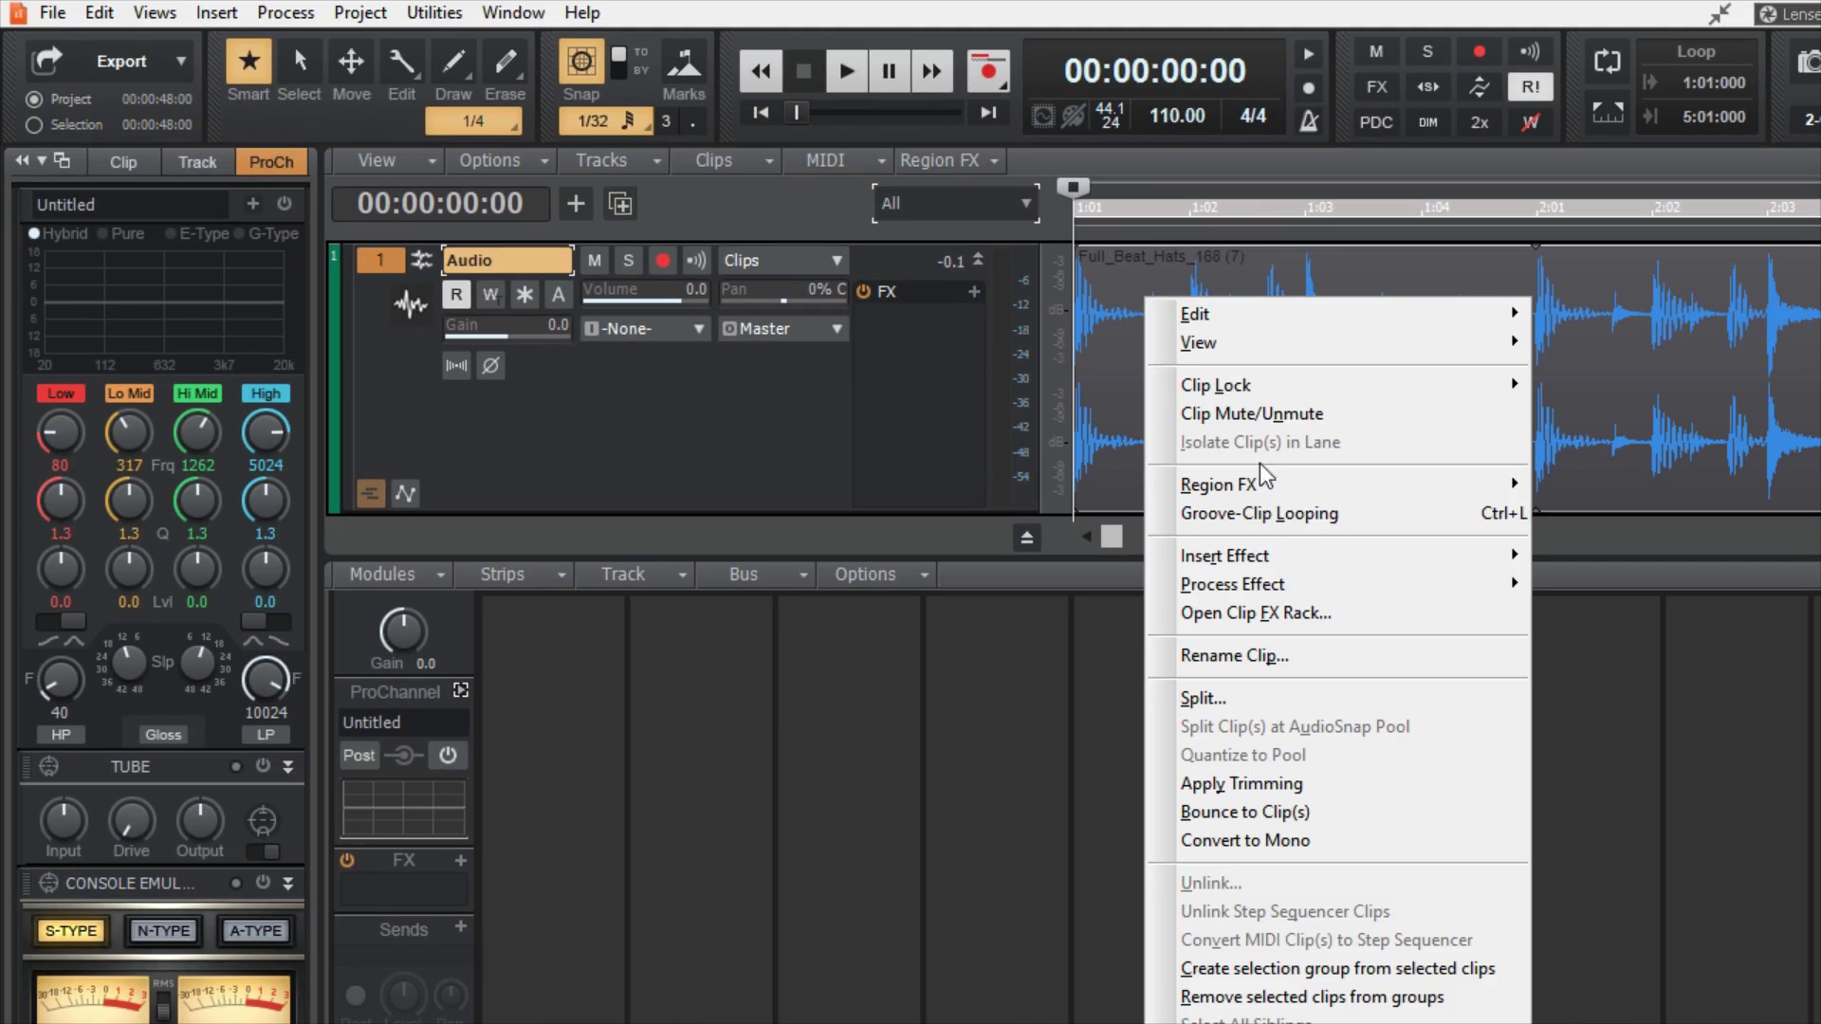
left_click(1264, 613)
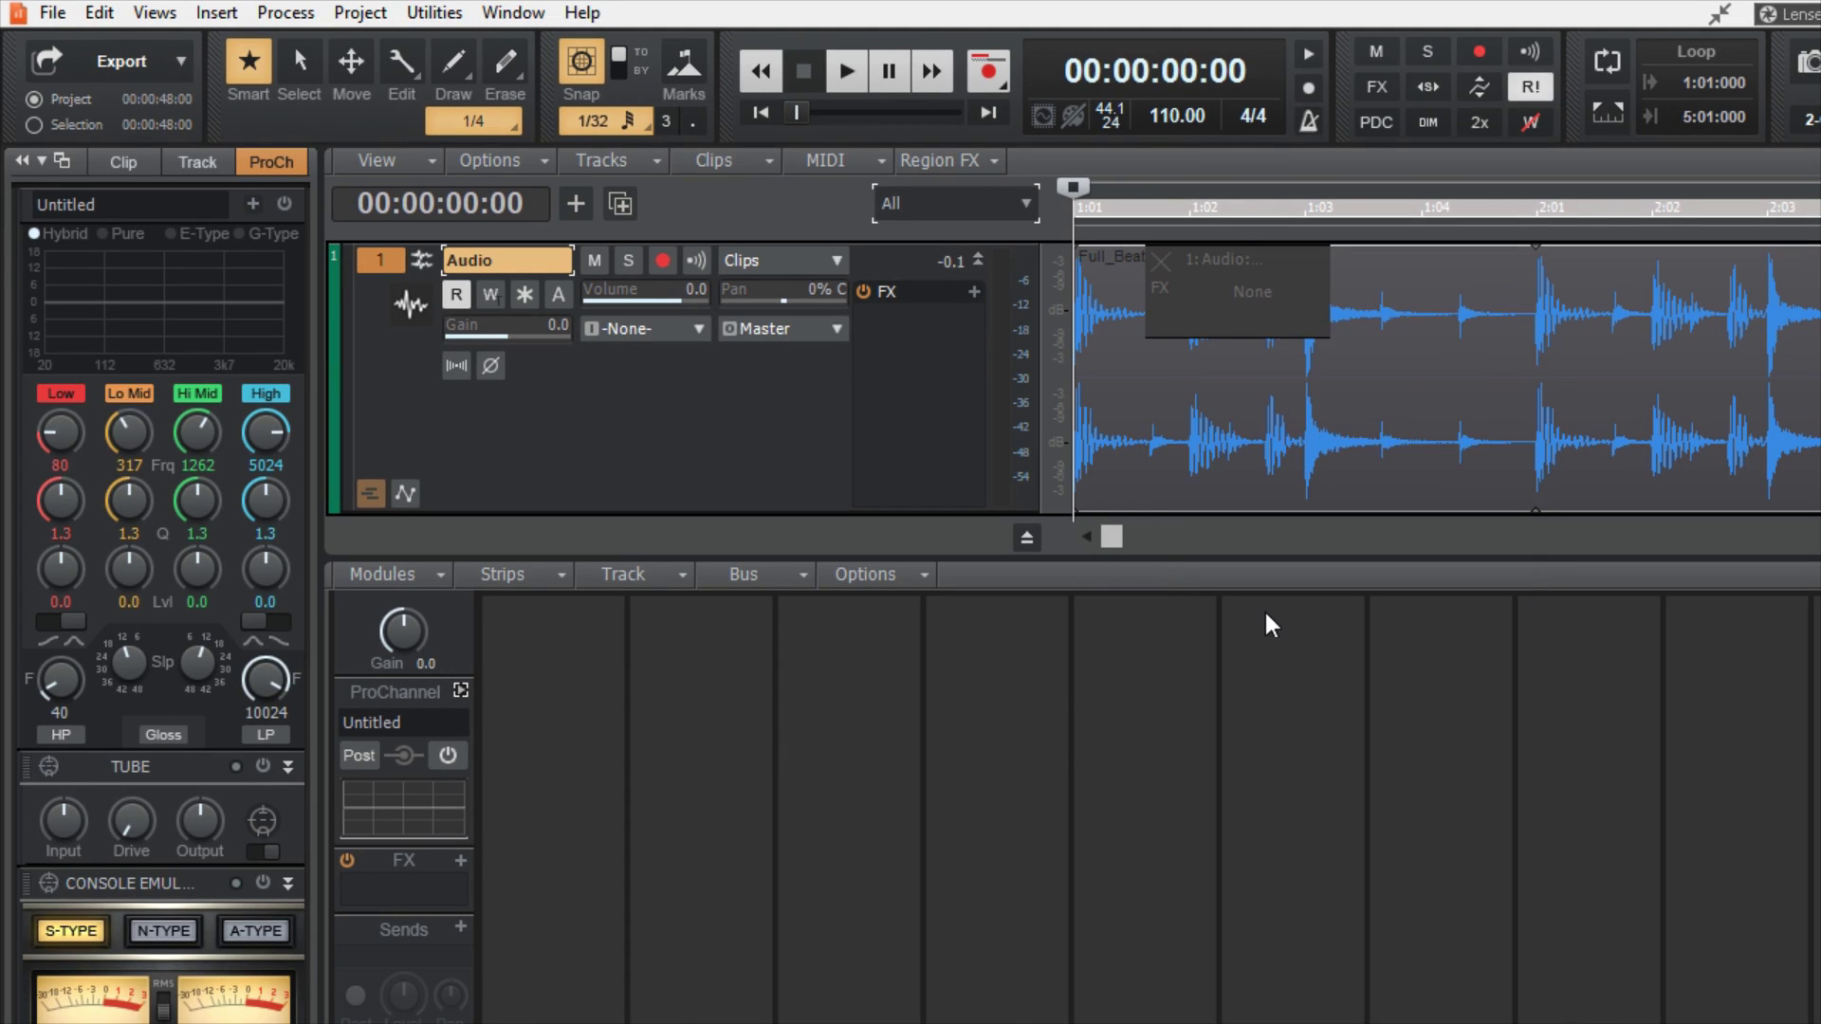
right_click(1210, 316)
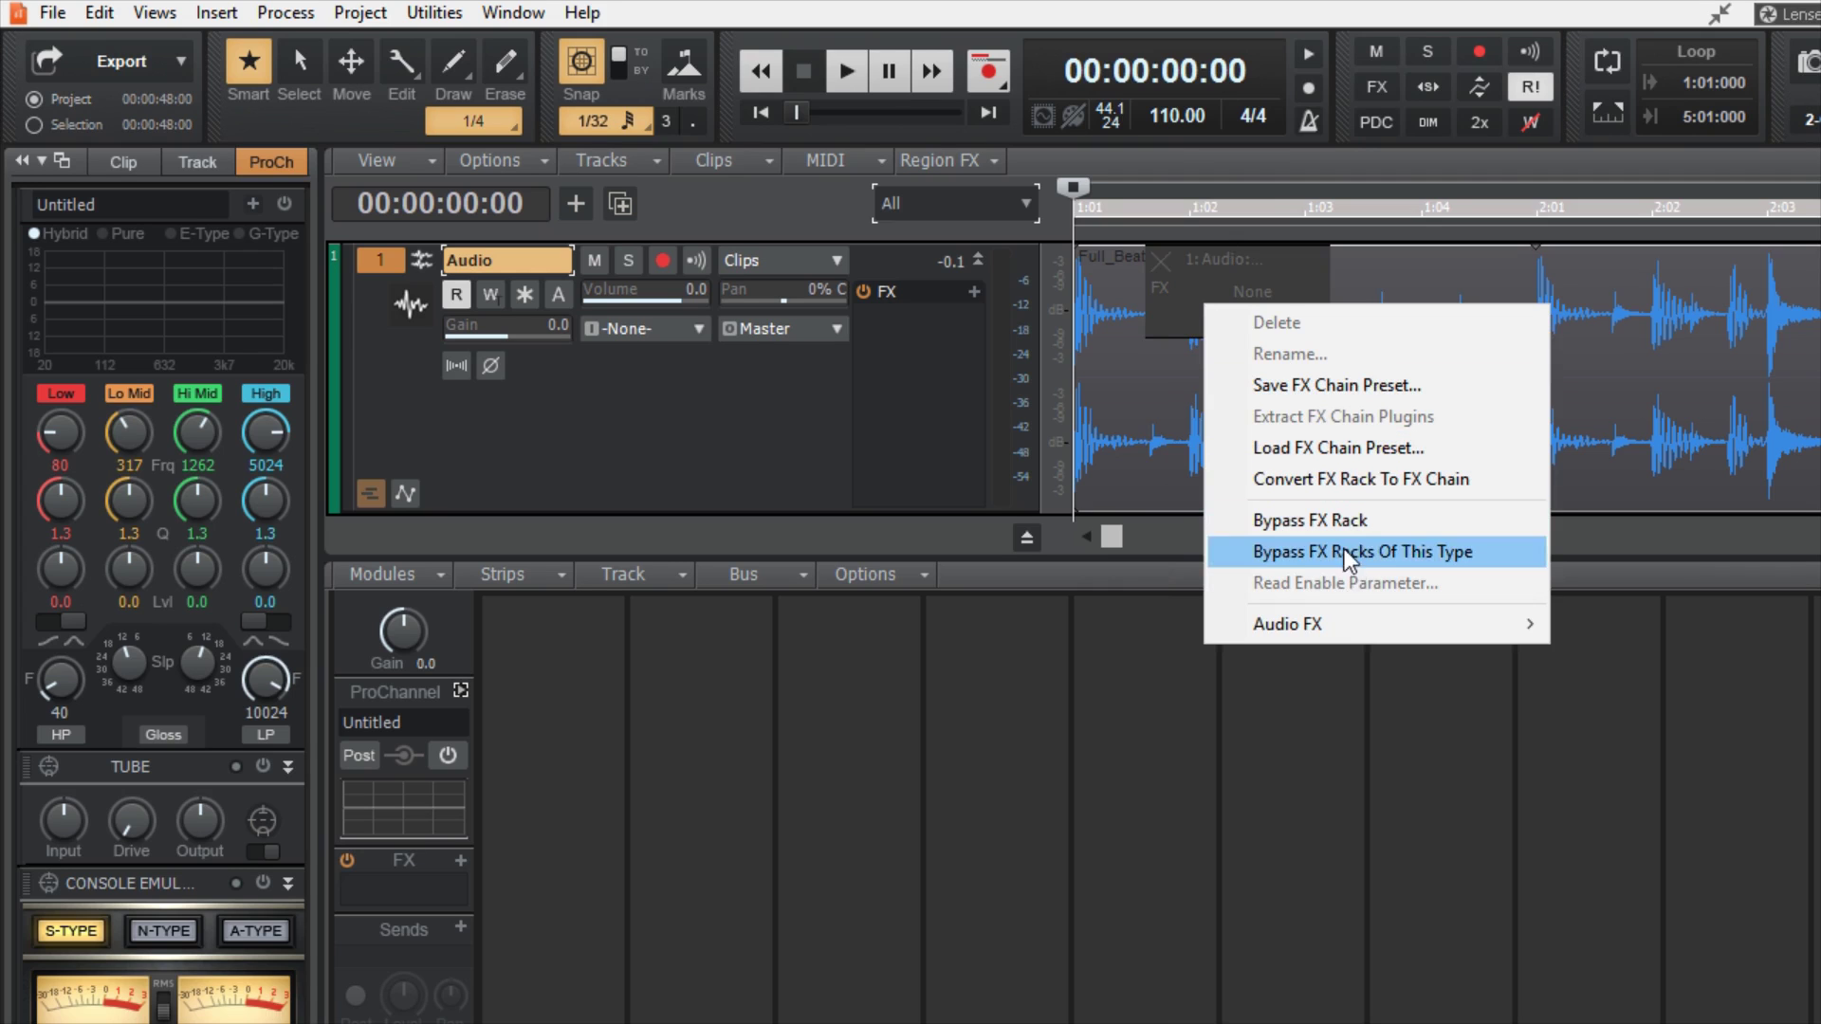
mouse_move(1386, 624)
left_click(1562, 624)
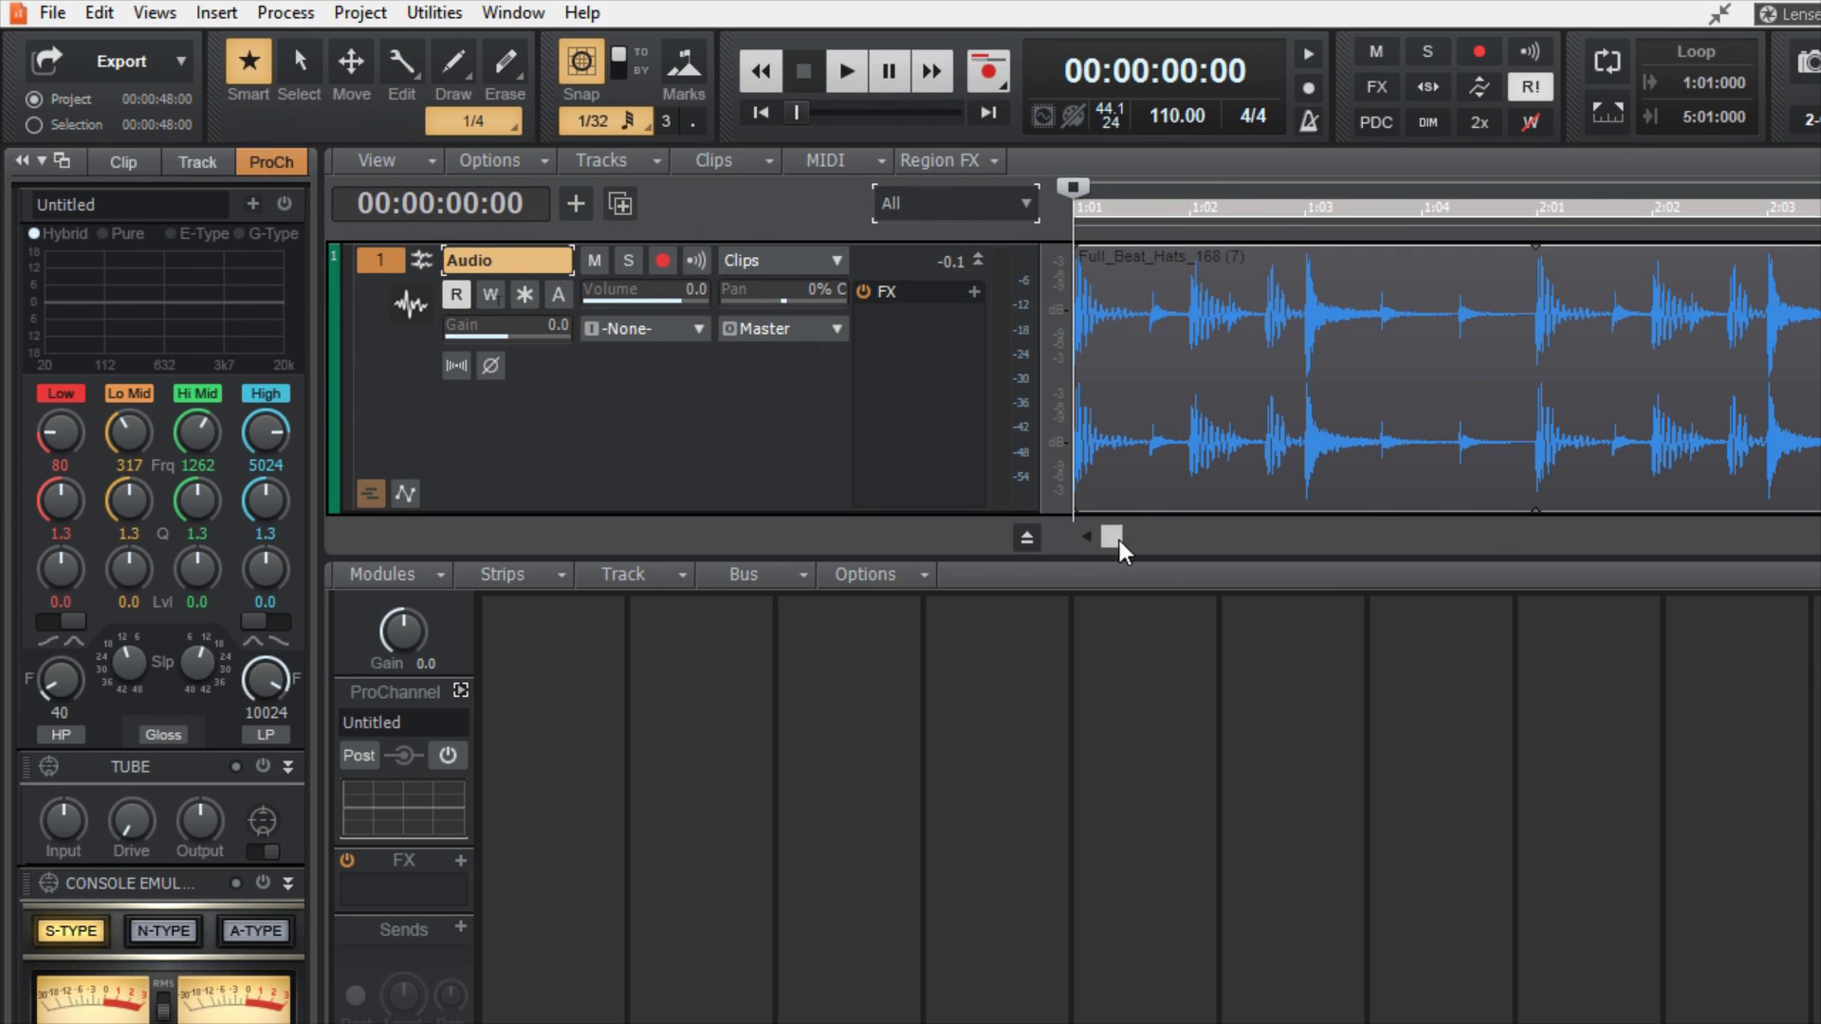
left_click_drag(1118, 541, 1782, 548)
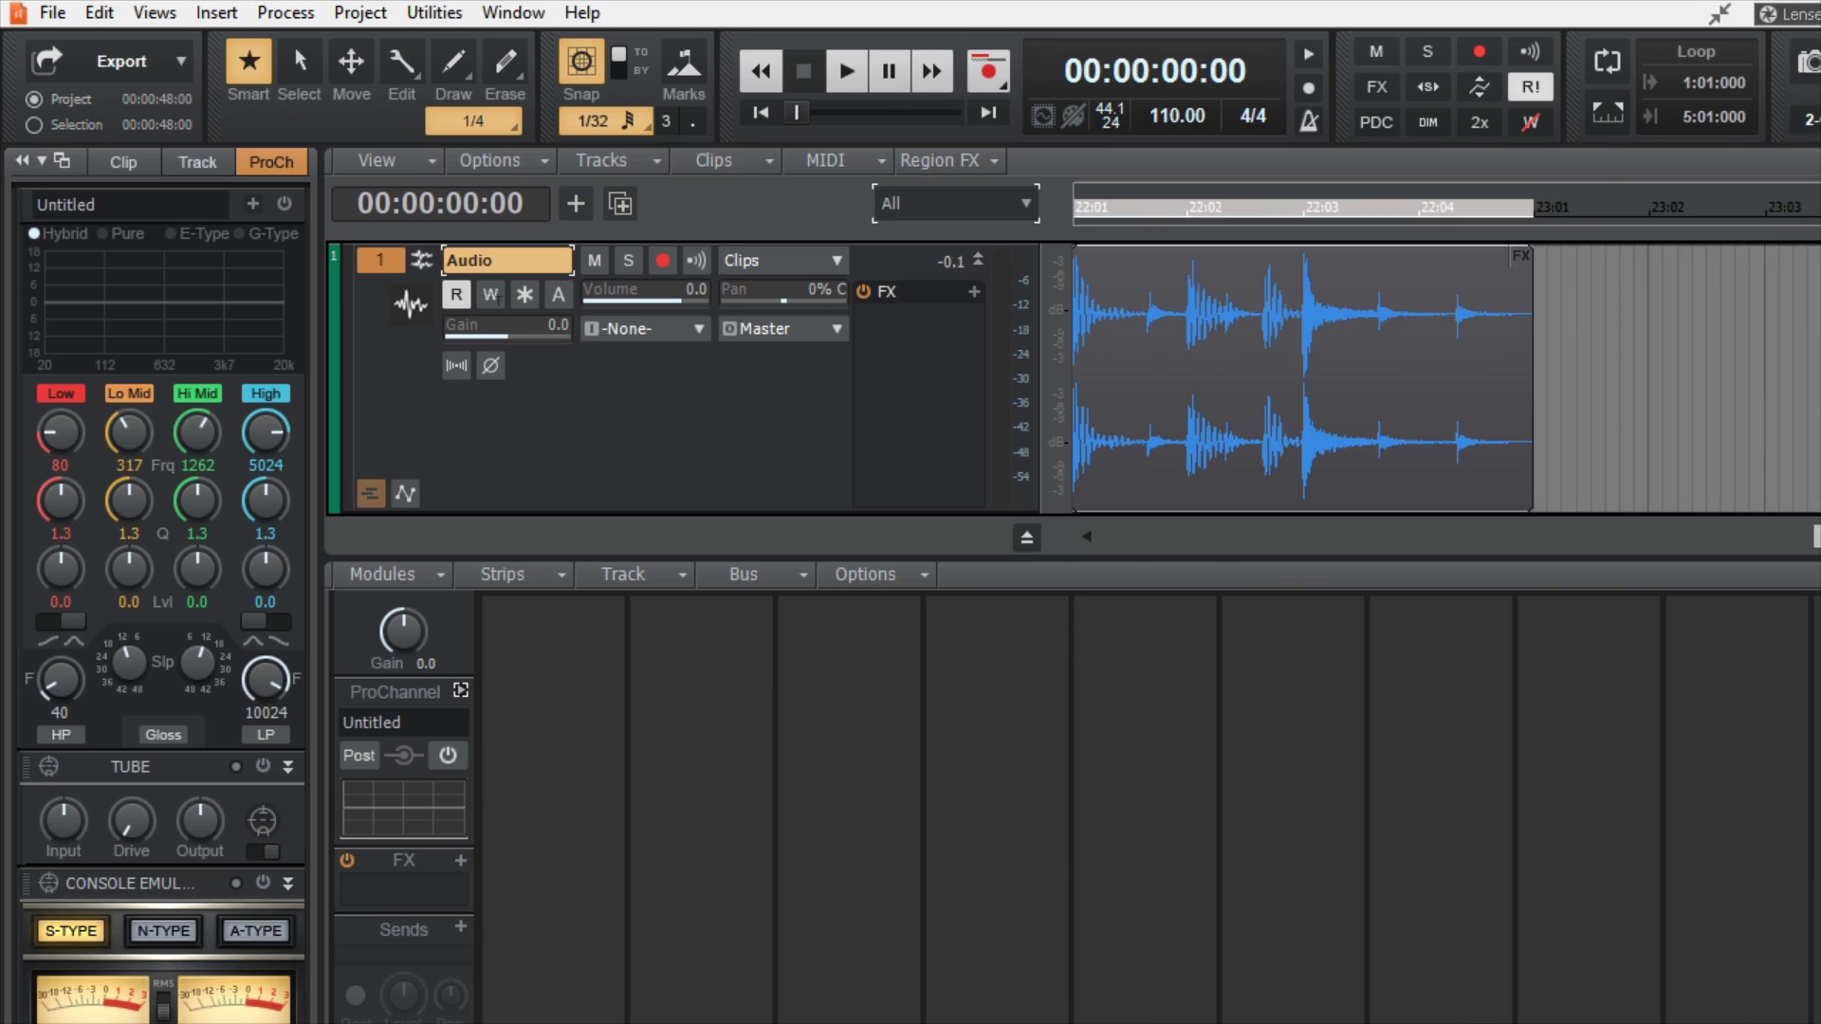
mouse_move(1523, 258)
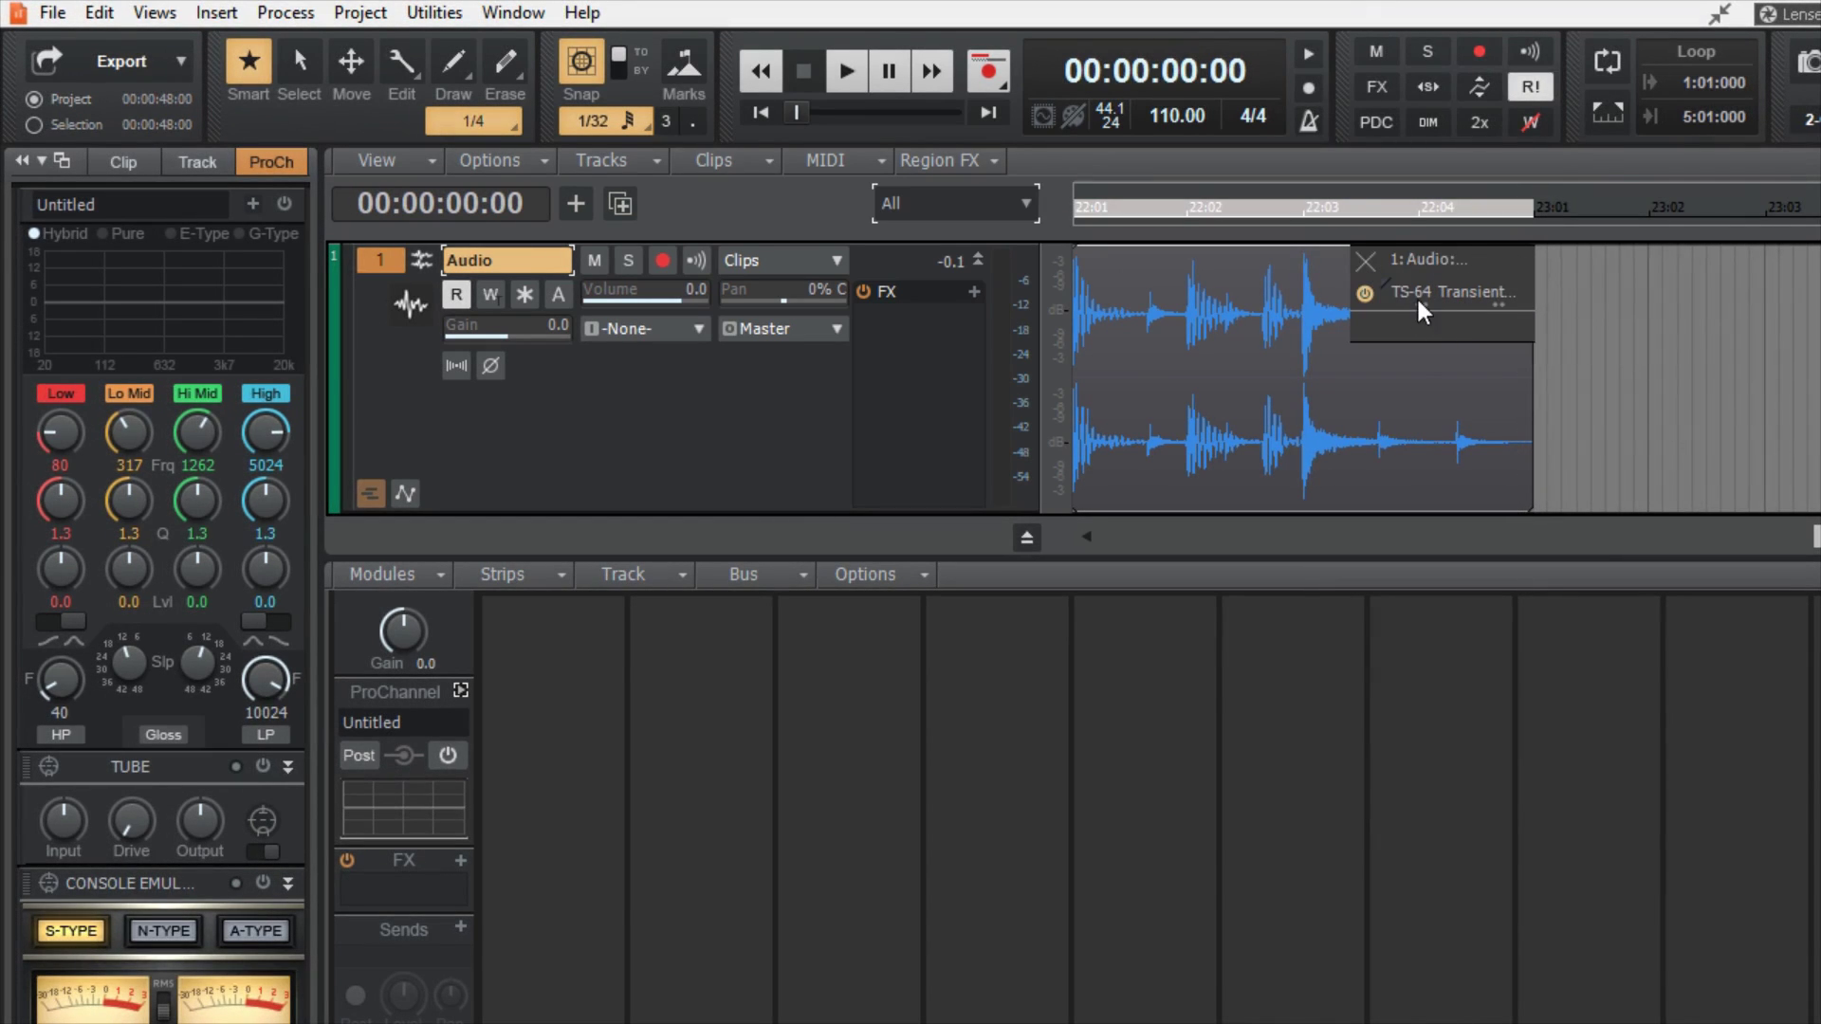
left_click(1365, 260)
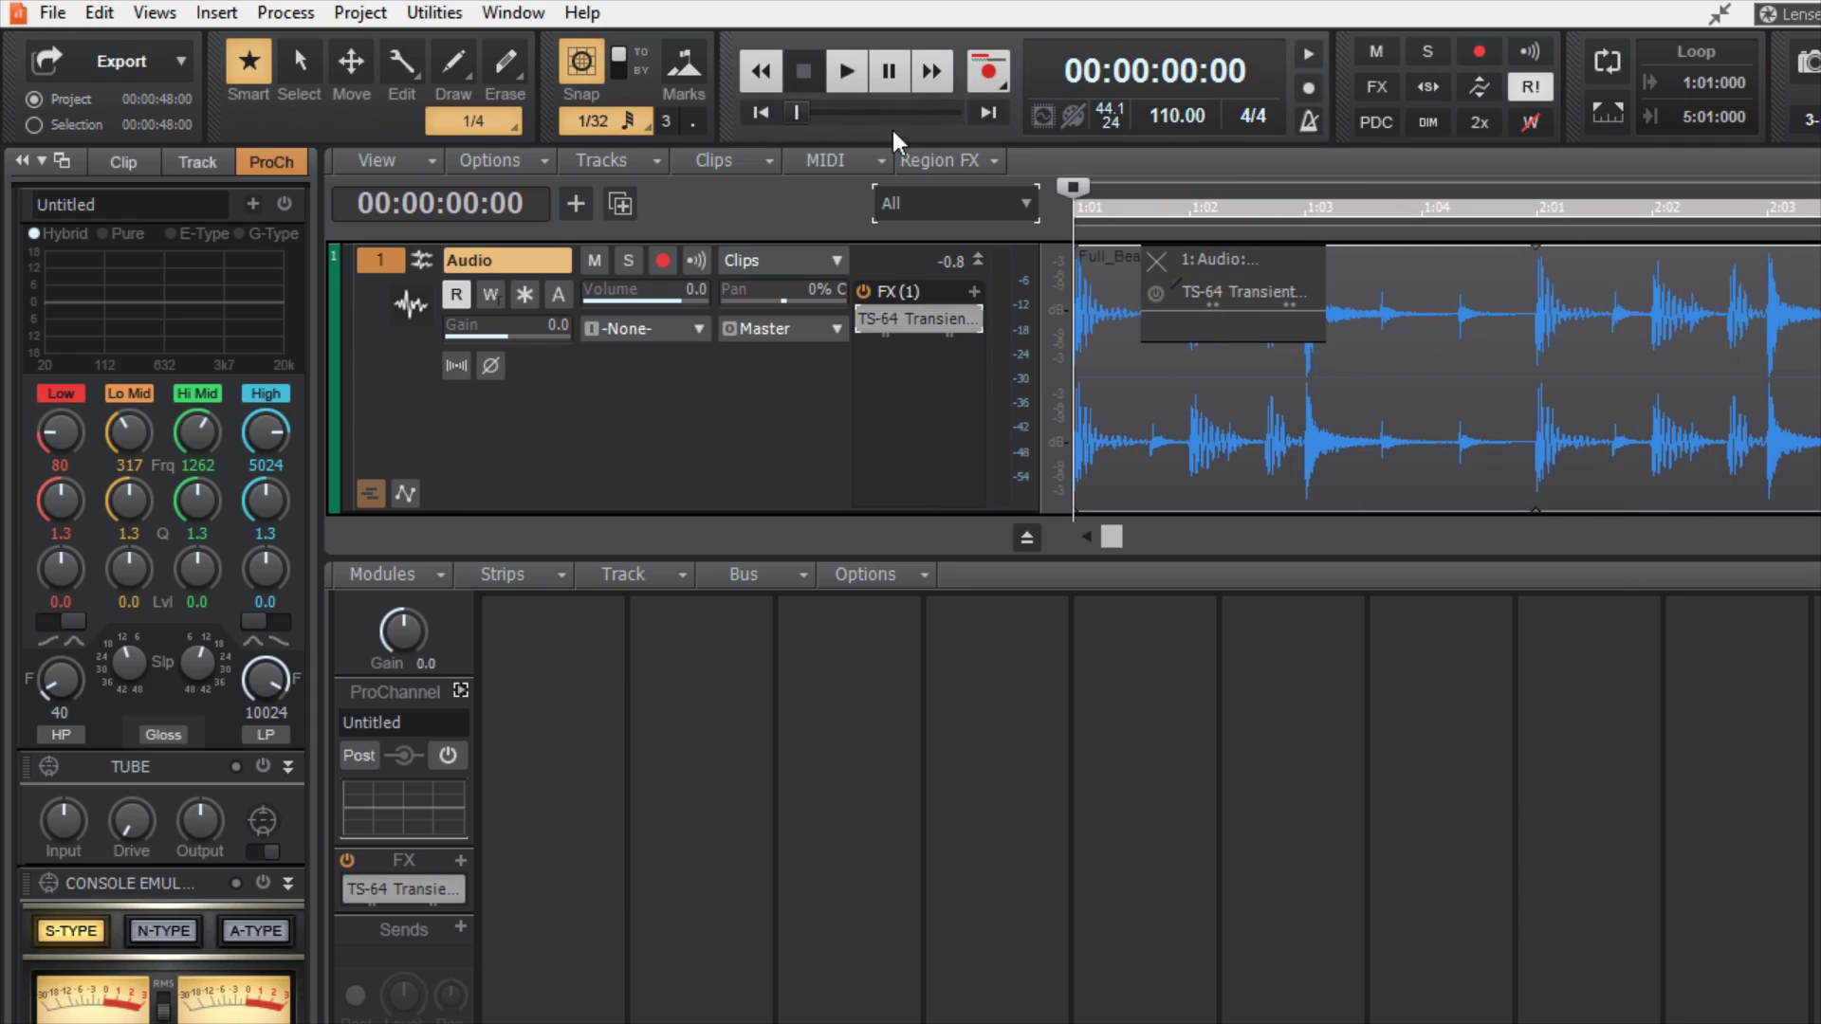
- During playback, power on the clip's TS-64 and un-bypass the track's TS-64, then stop
left_click(851, 72)
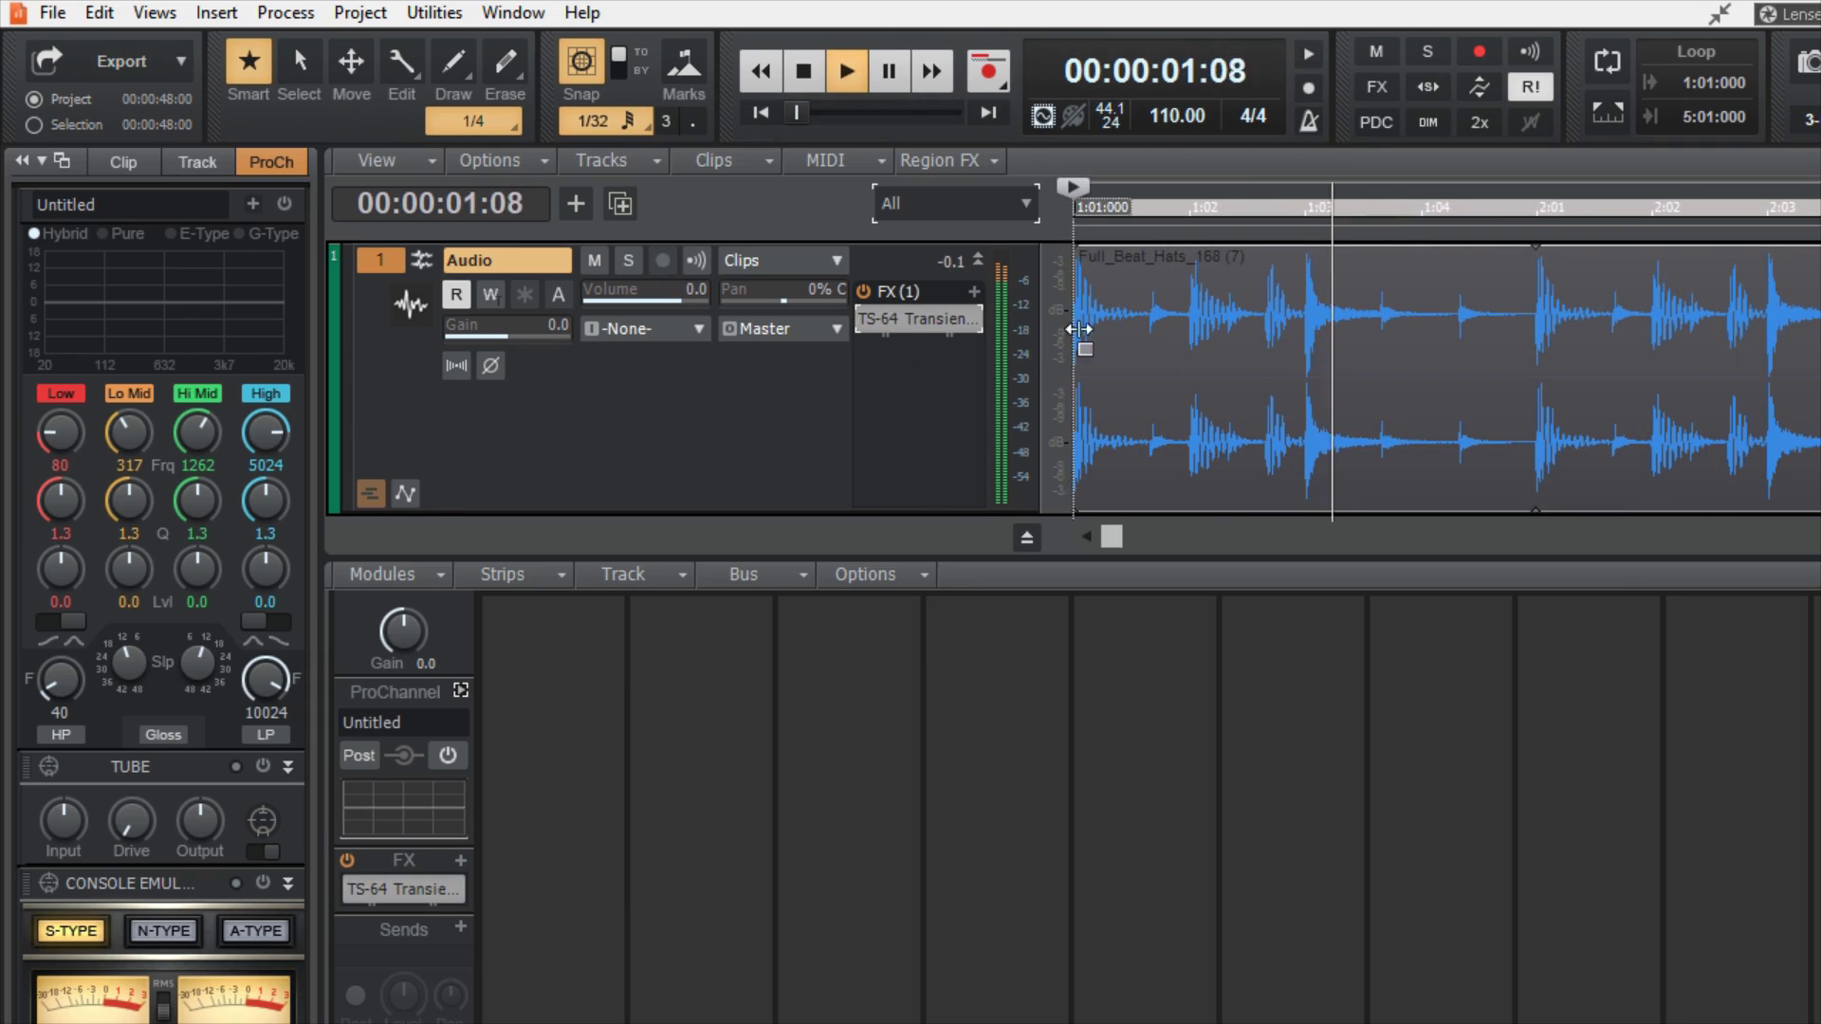
right_click(1127, 297)
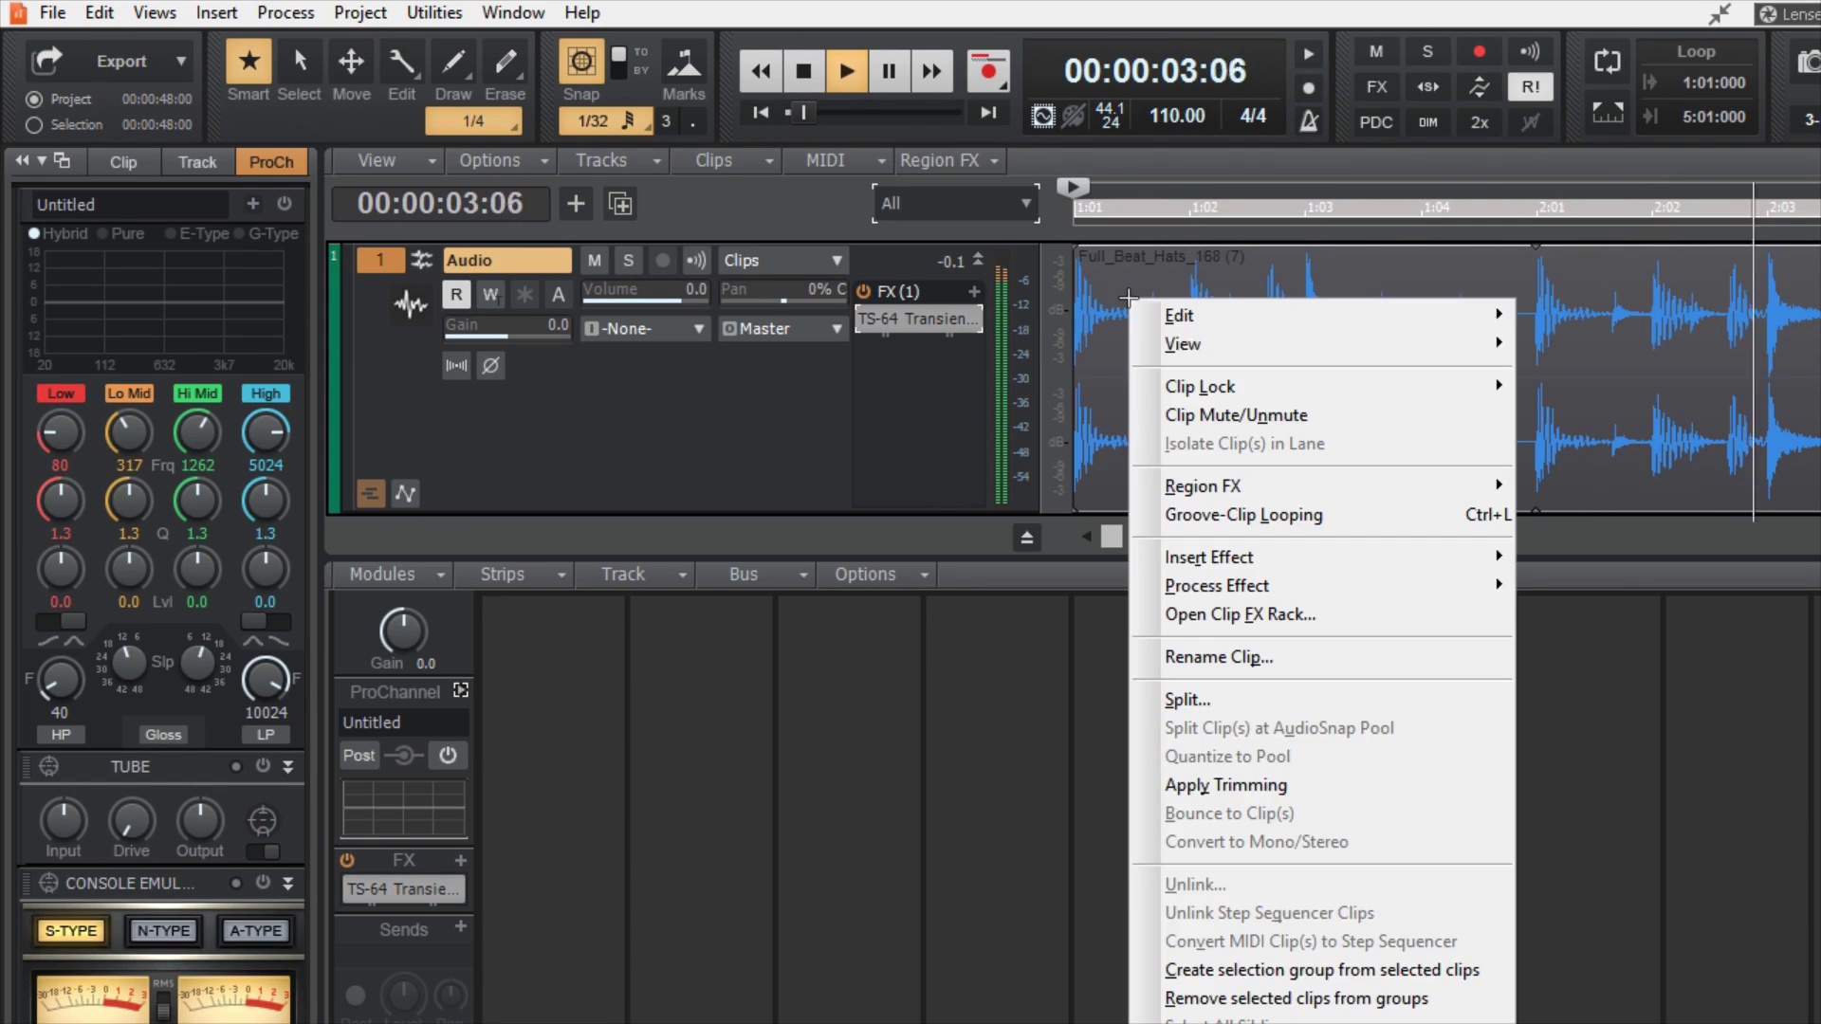
left_click(1187, 616)
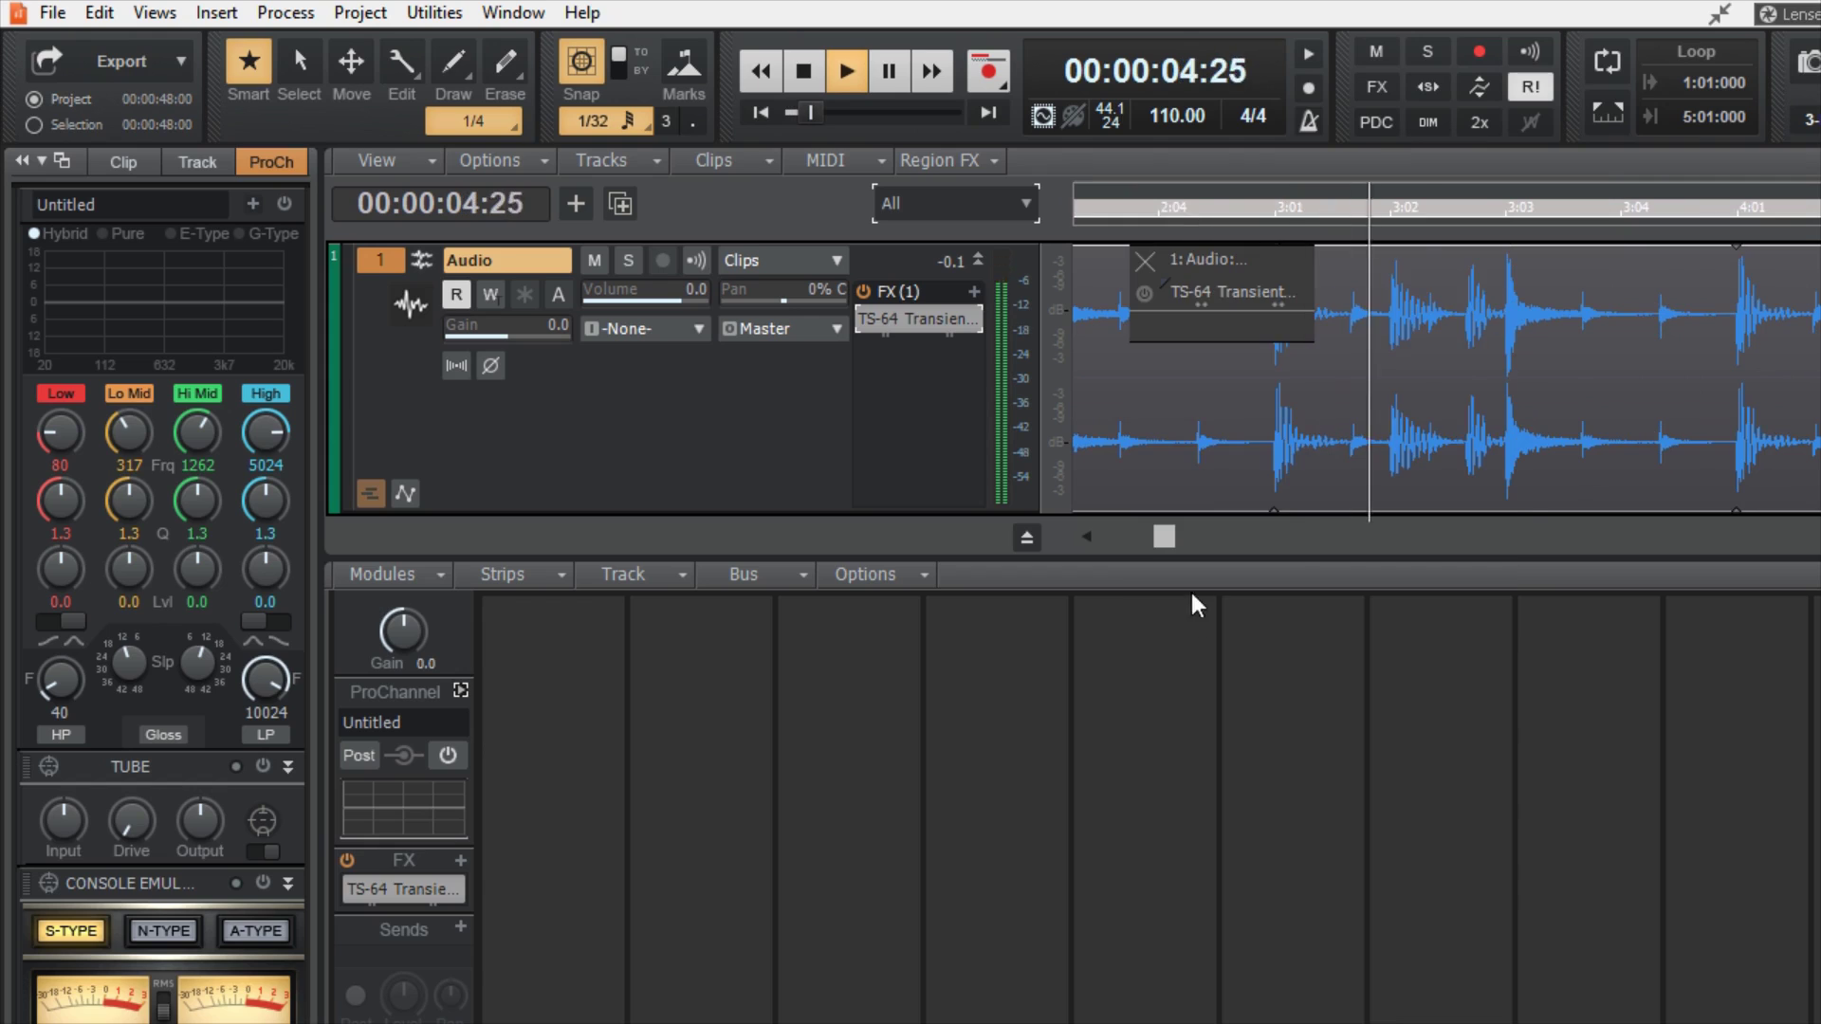
left_click(1143, 294)
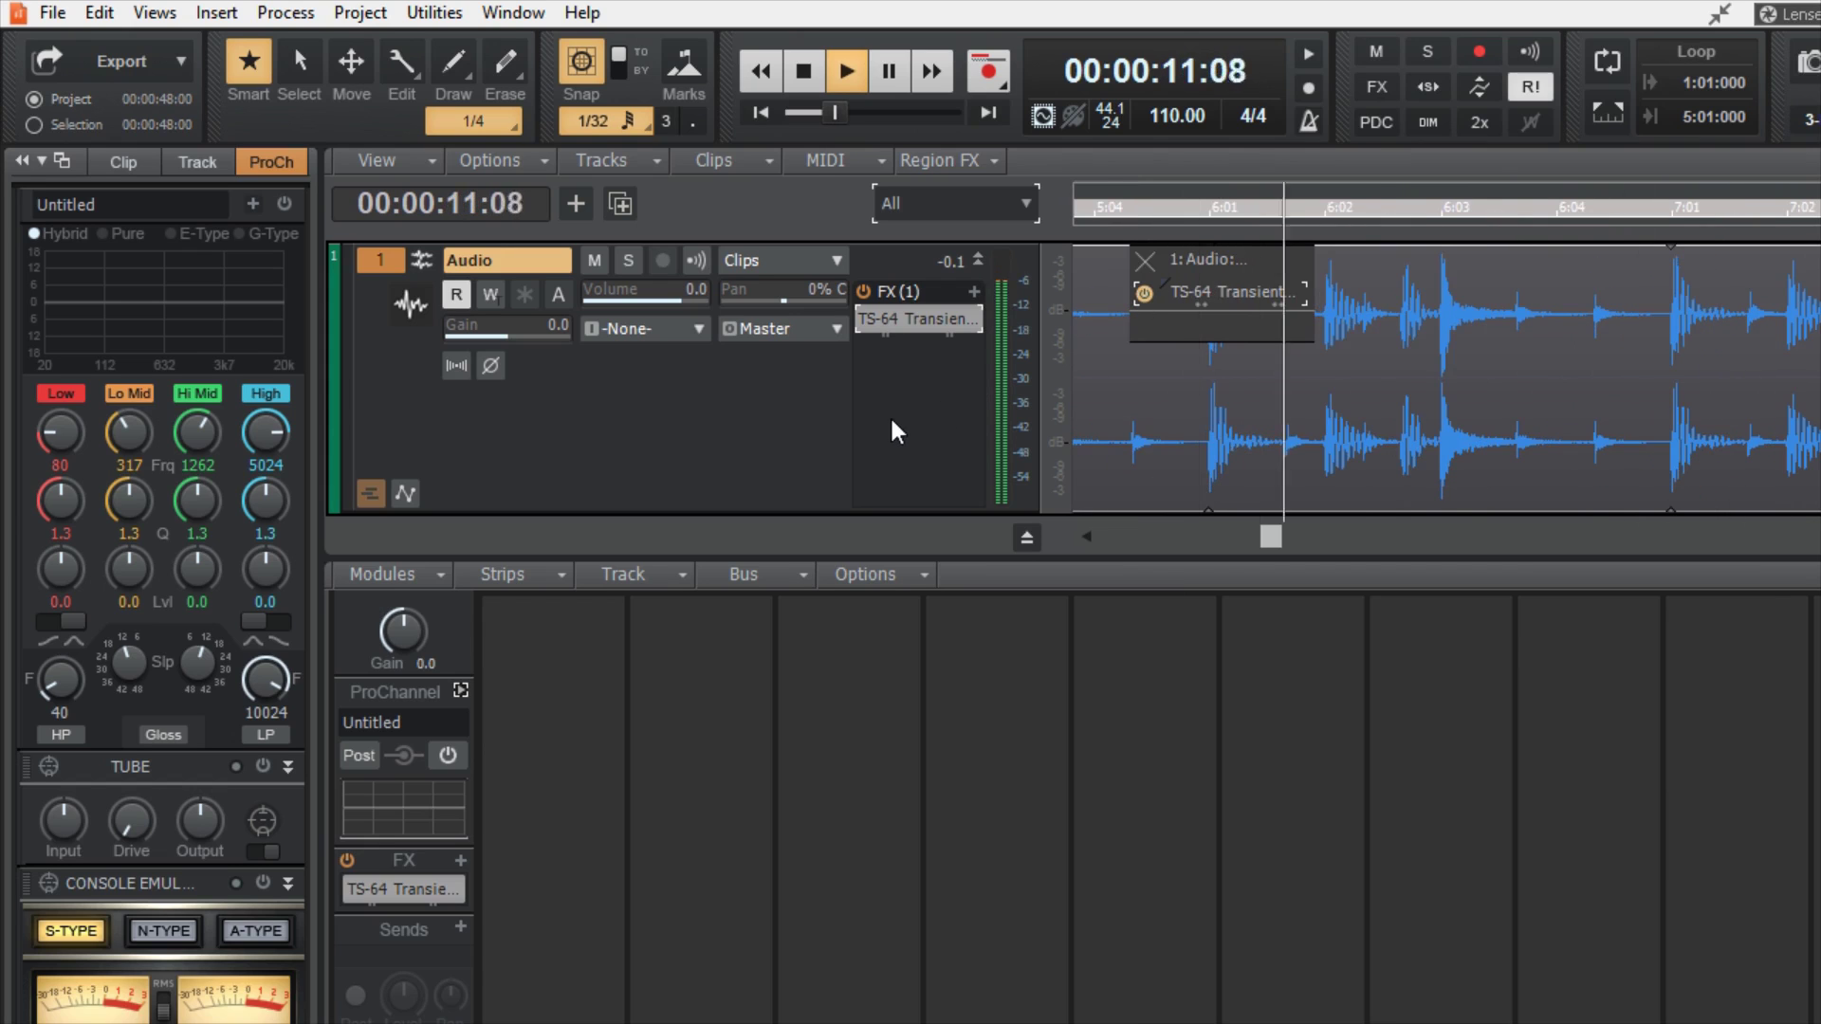
left_click(867, 316)
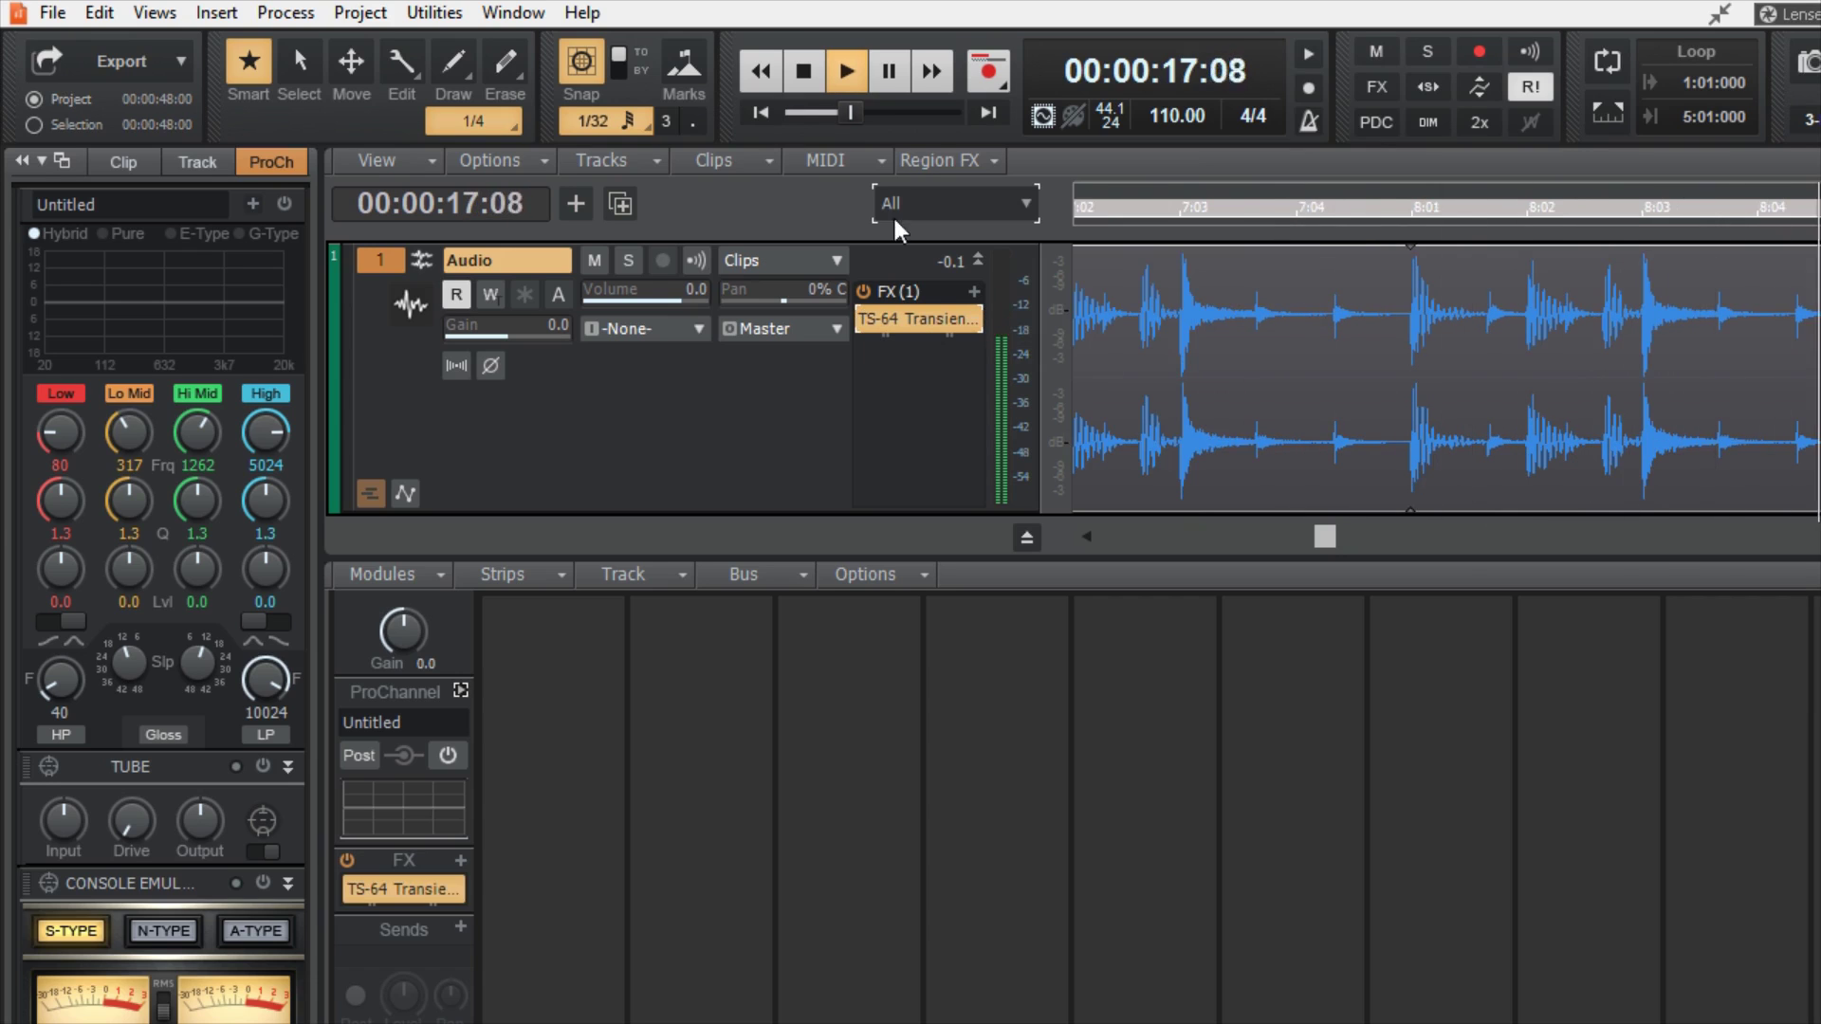
left_click(805, 72)
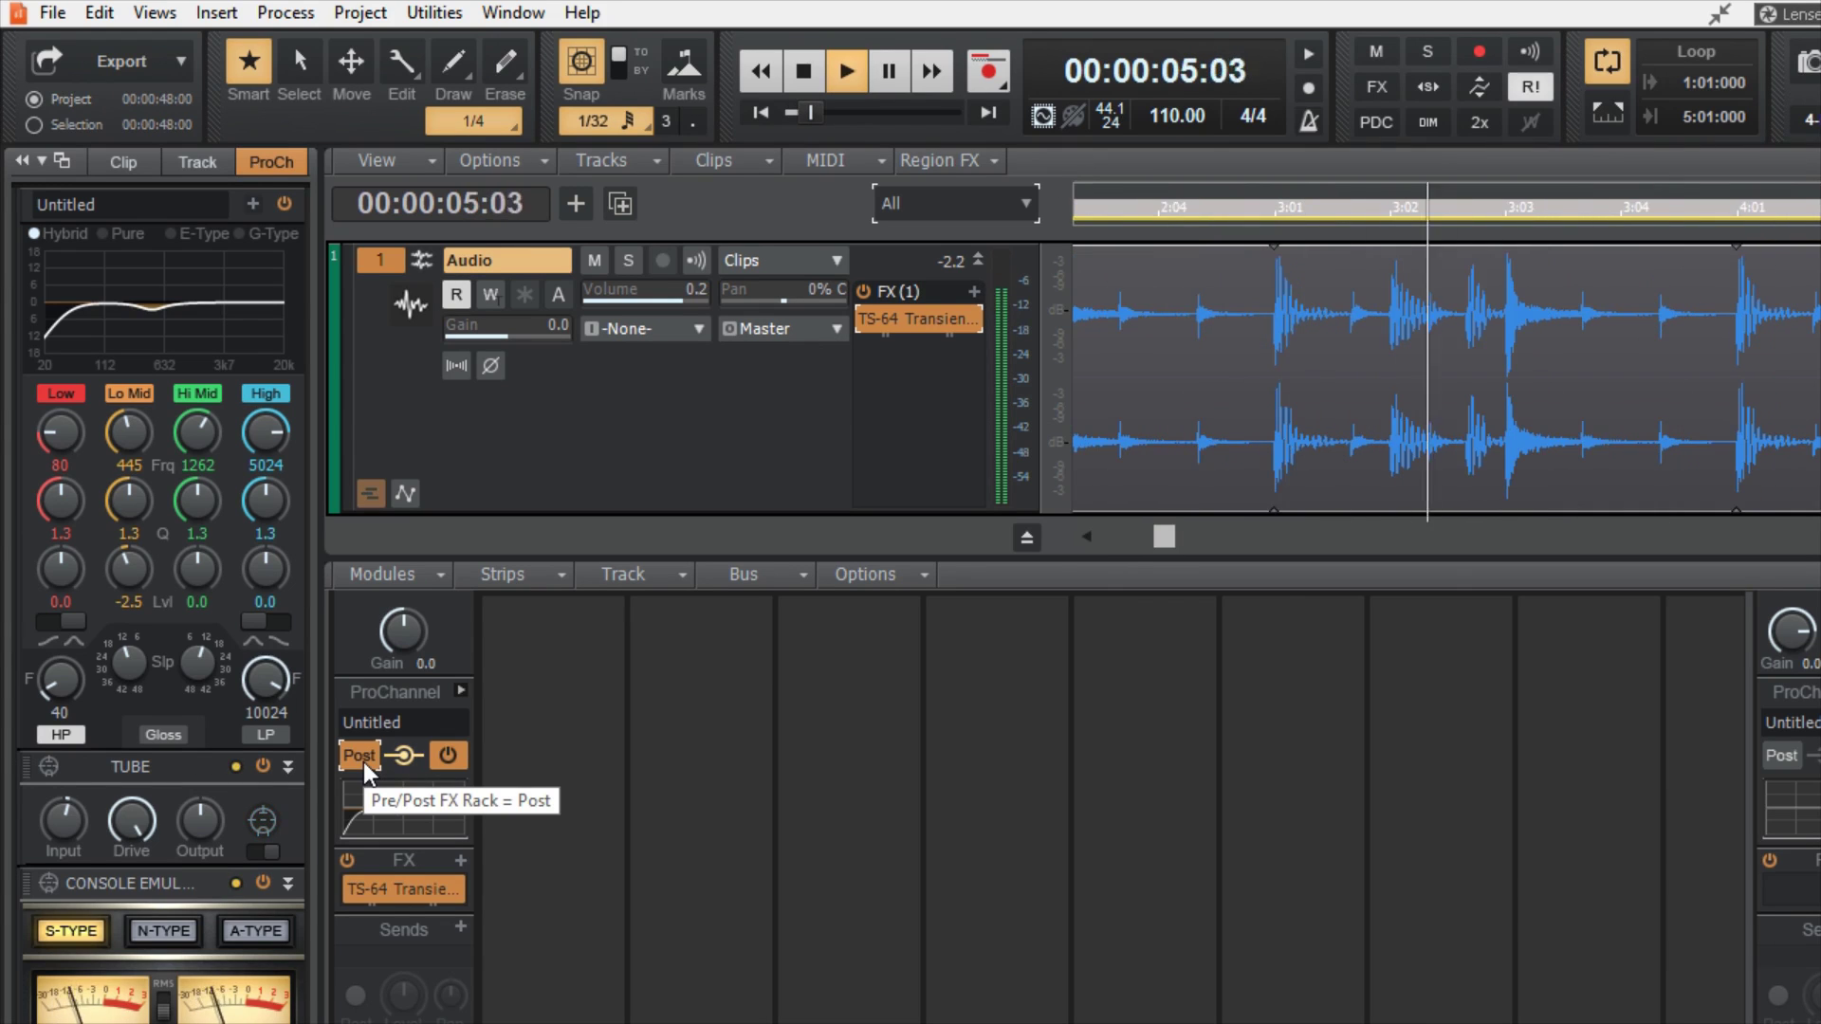
- Insert Sonitus:fx Reverb into the hi-hat track's FX bin after TS-64
right_click(869, 420)
mouse_move(909, 434)
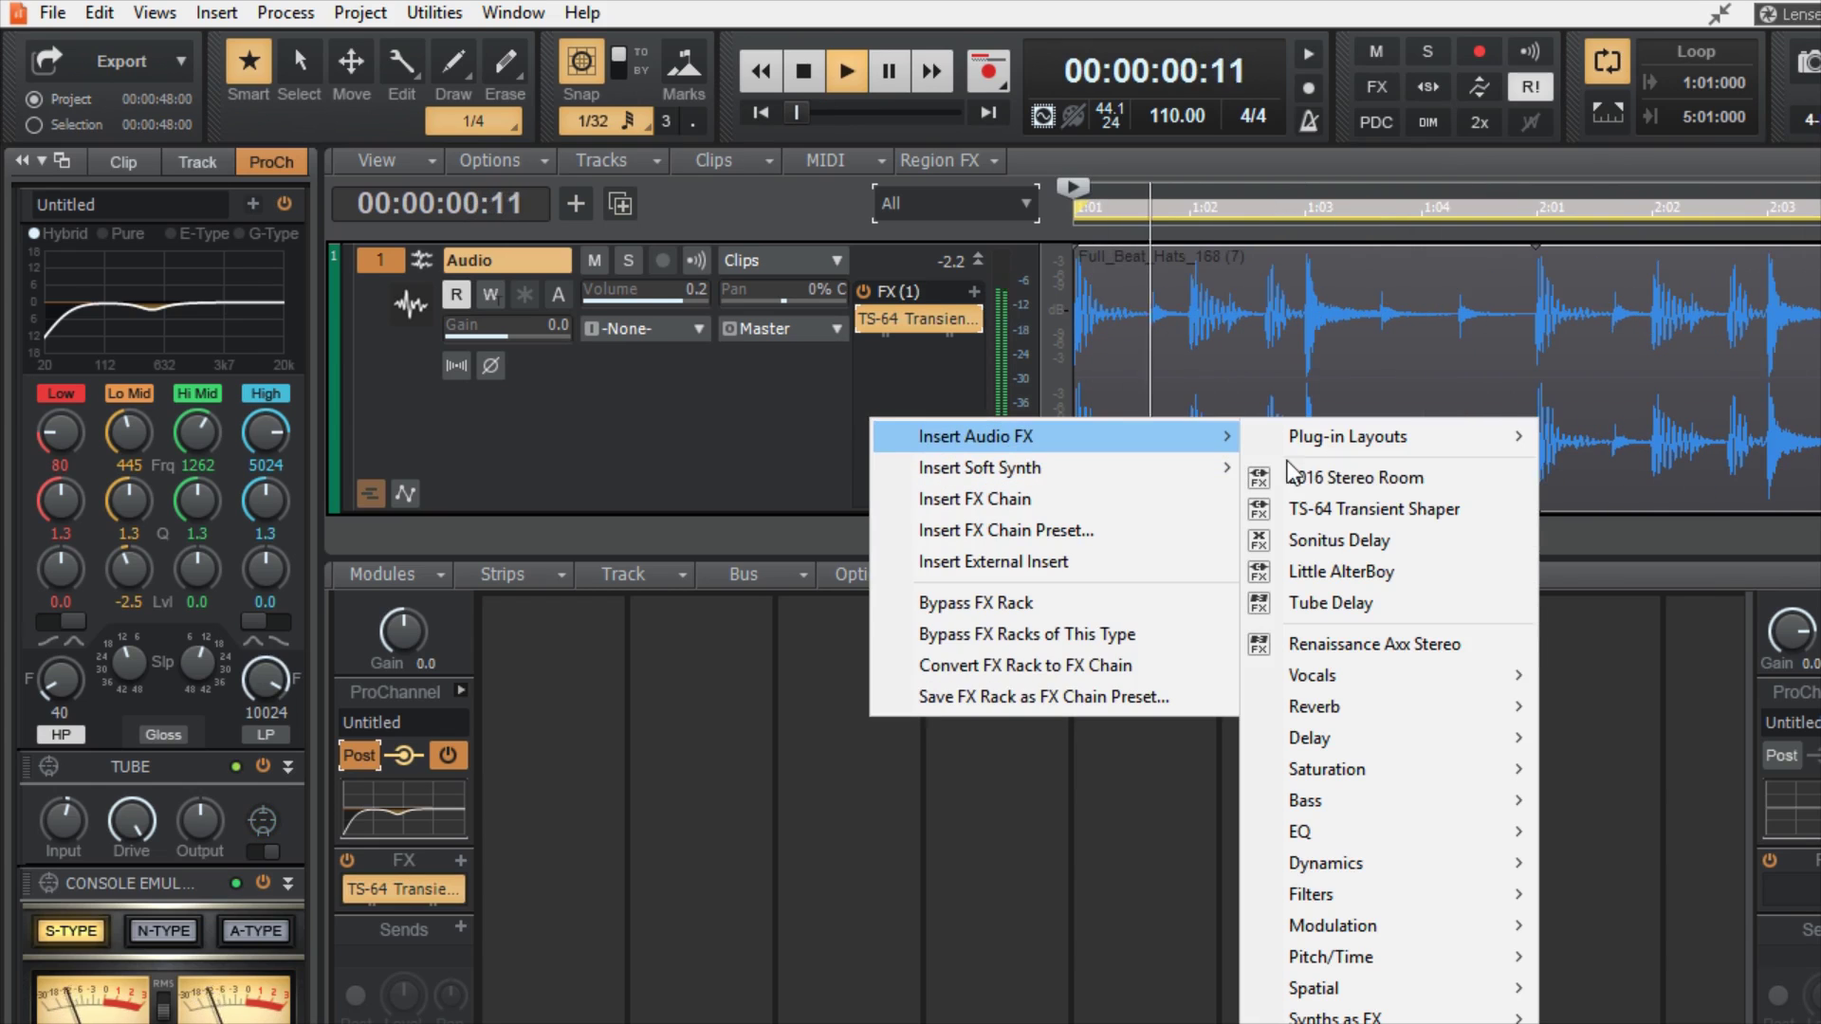
mouse_move(1398, 719)
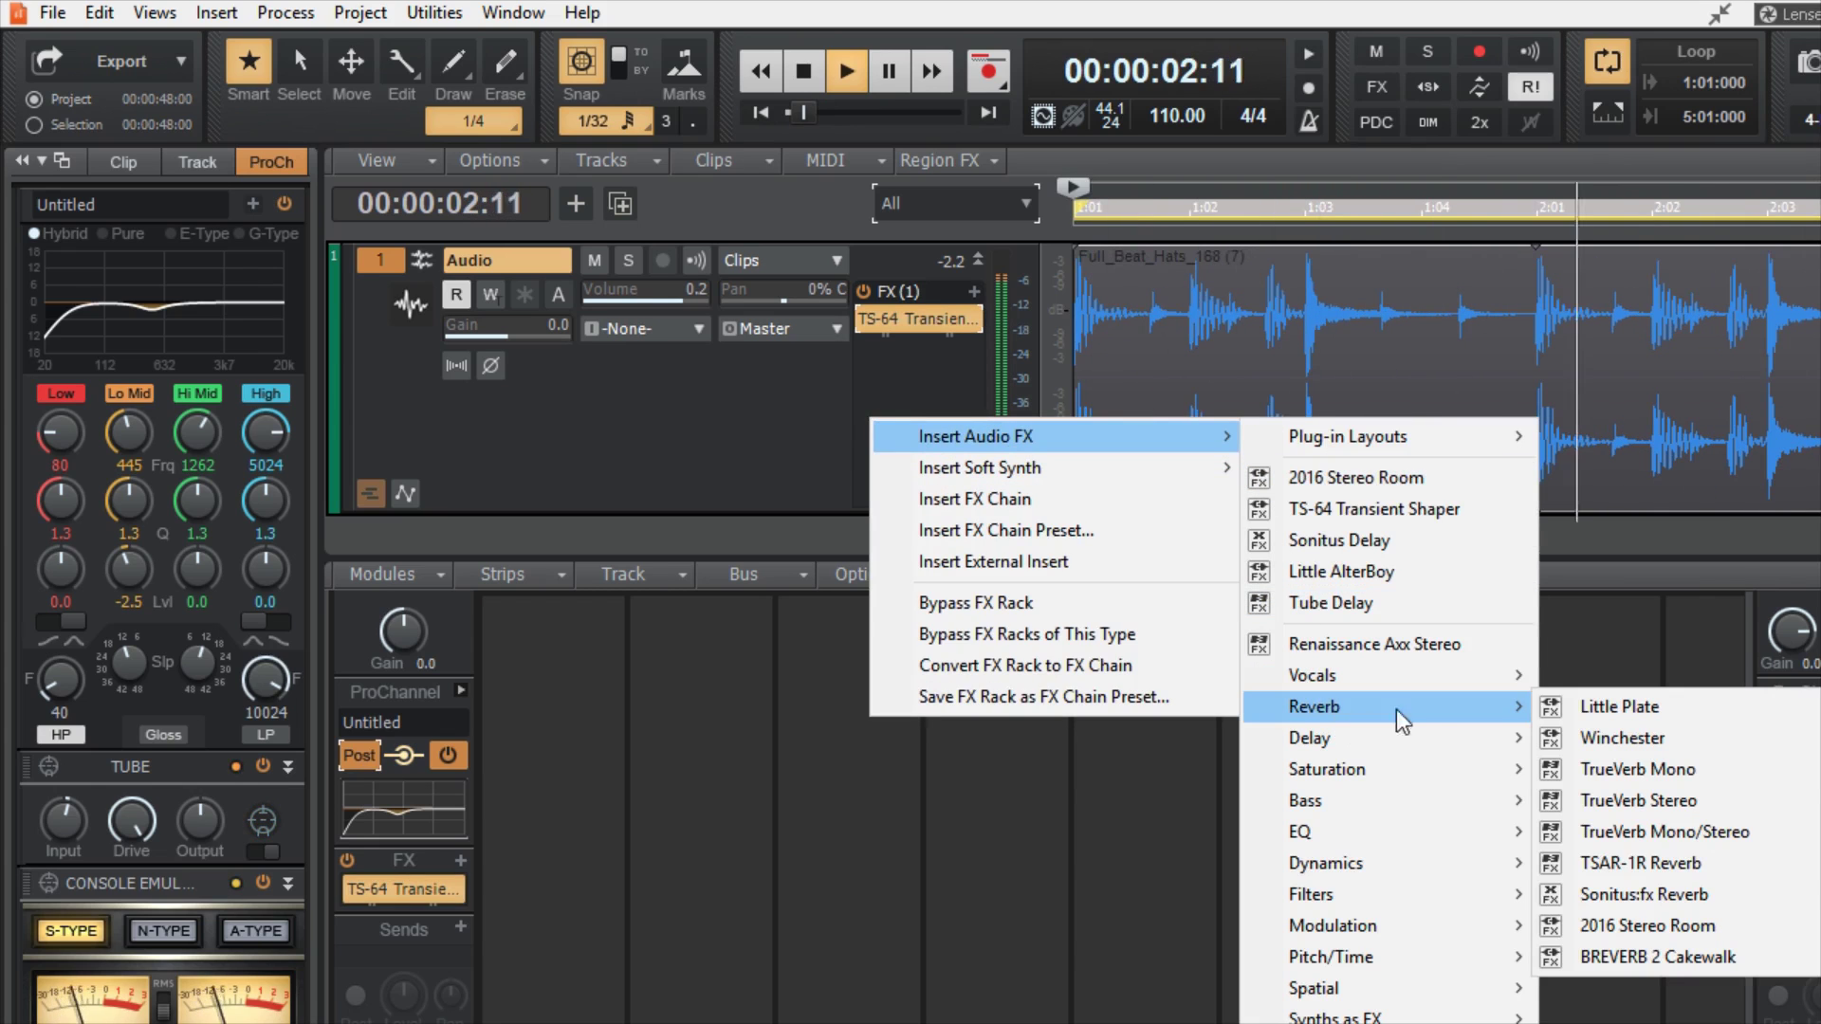
left_click(1643, 894)
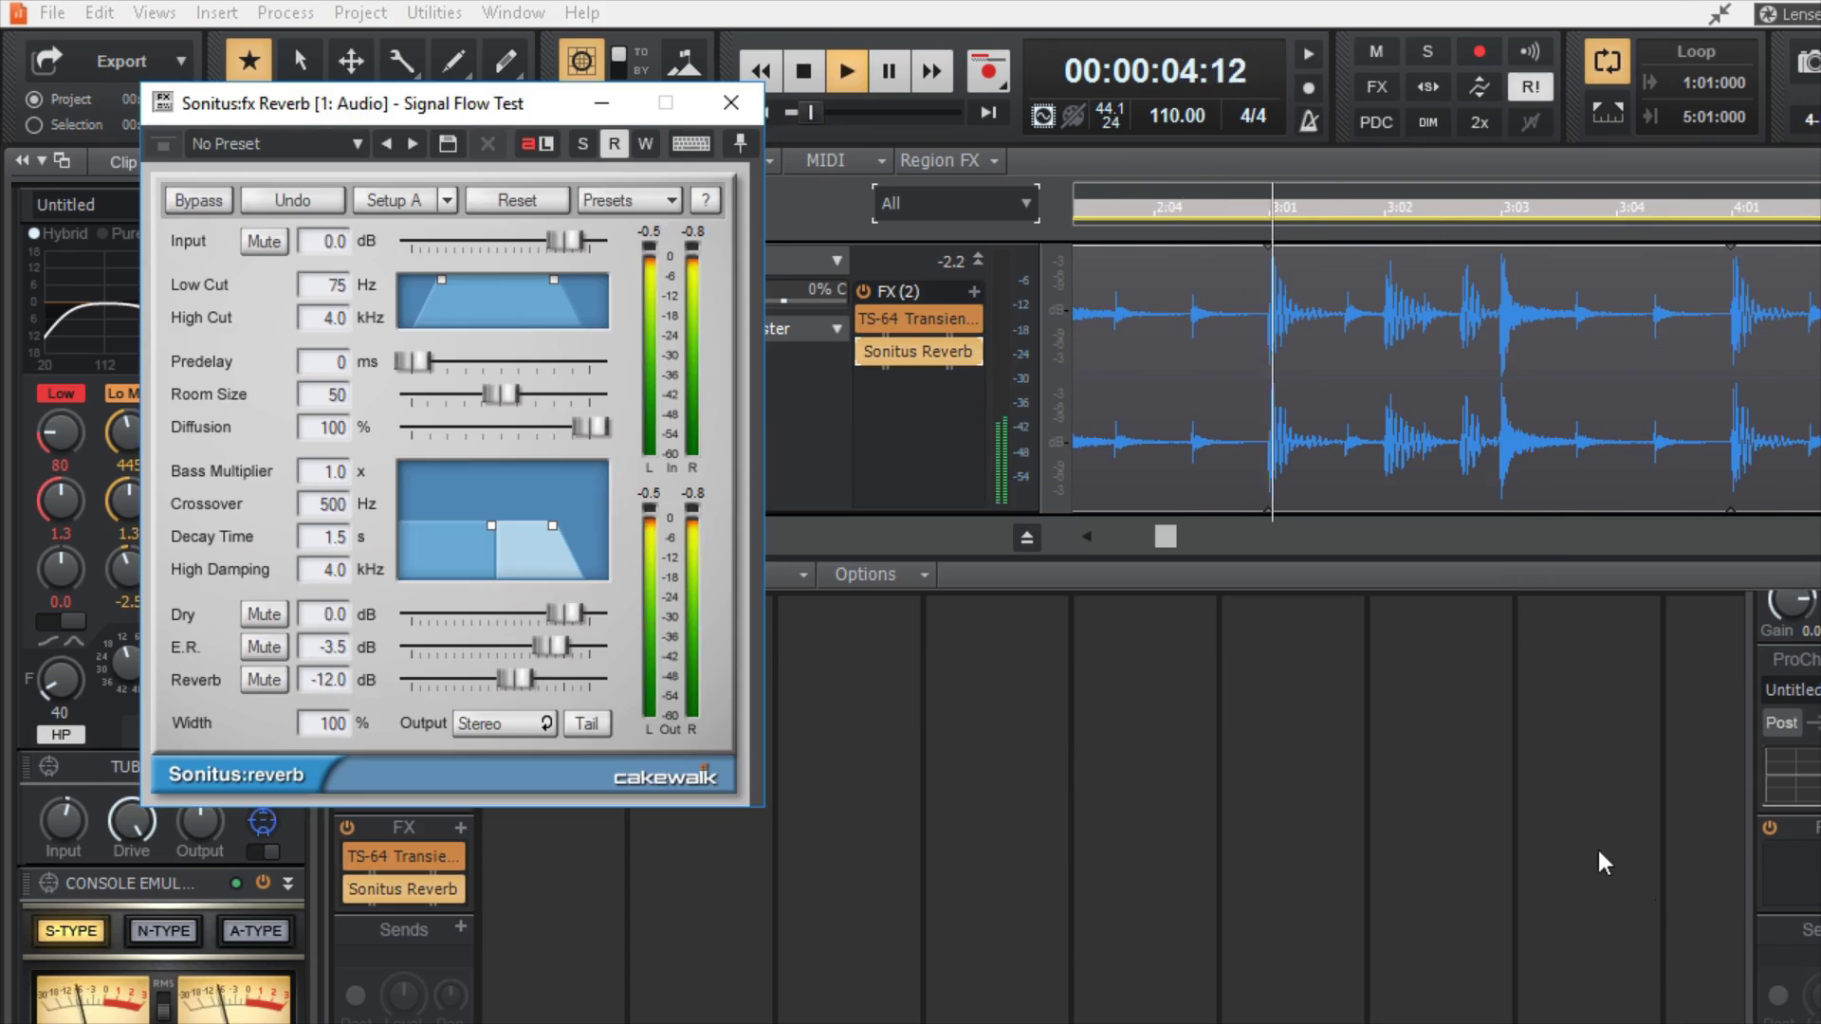
- Load the Default Reverb preset, with Bass Multiplier 0.2 and Width 200%
left_click(354, 144)
left_click(311, 203)
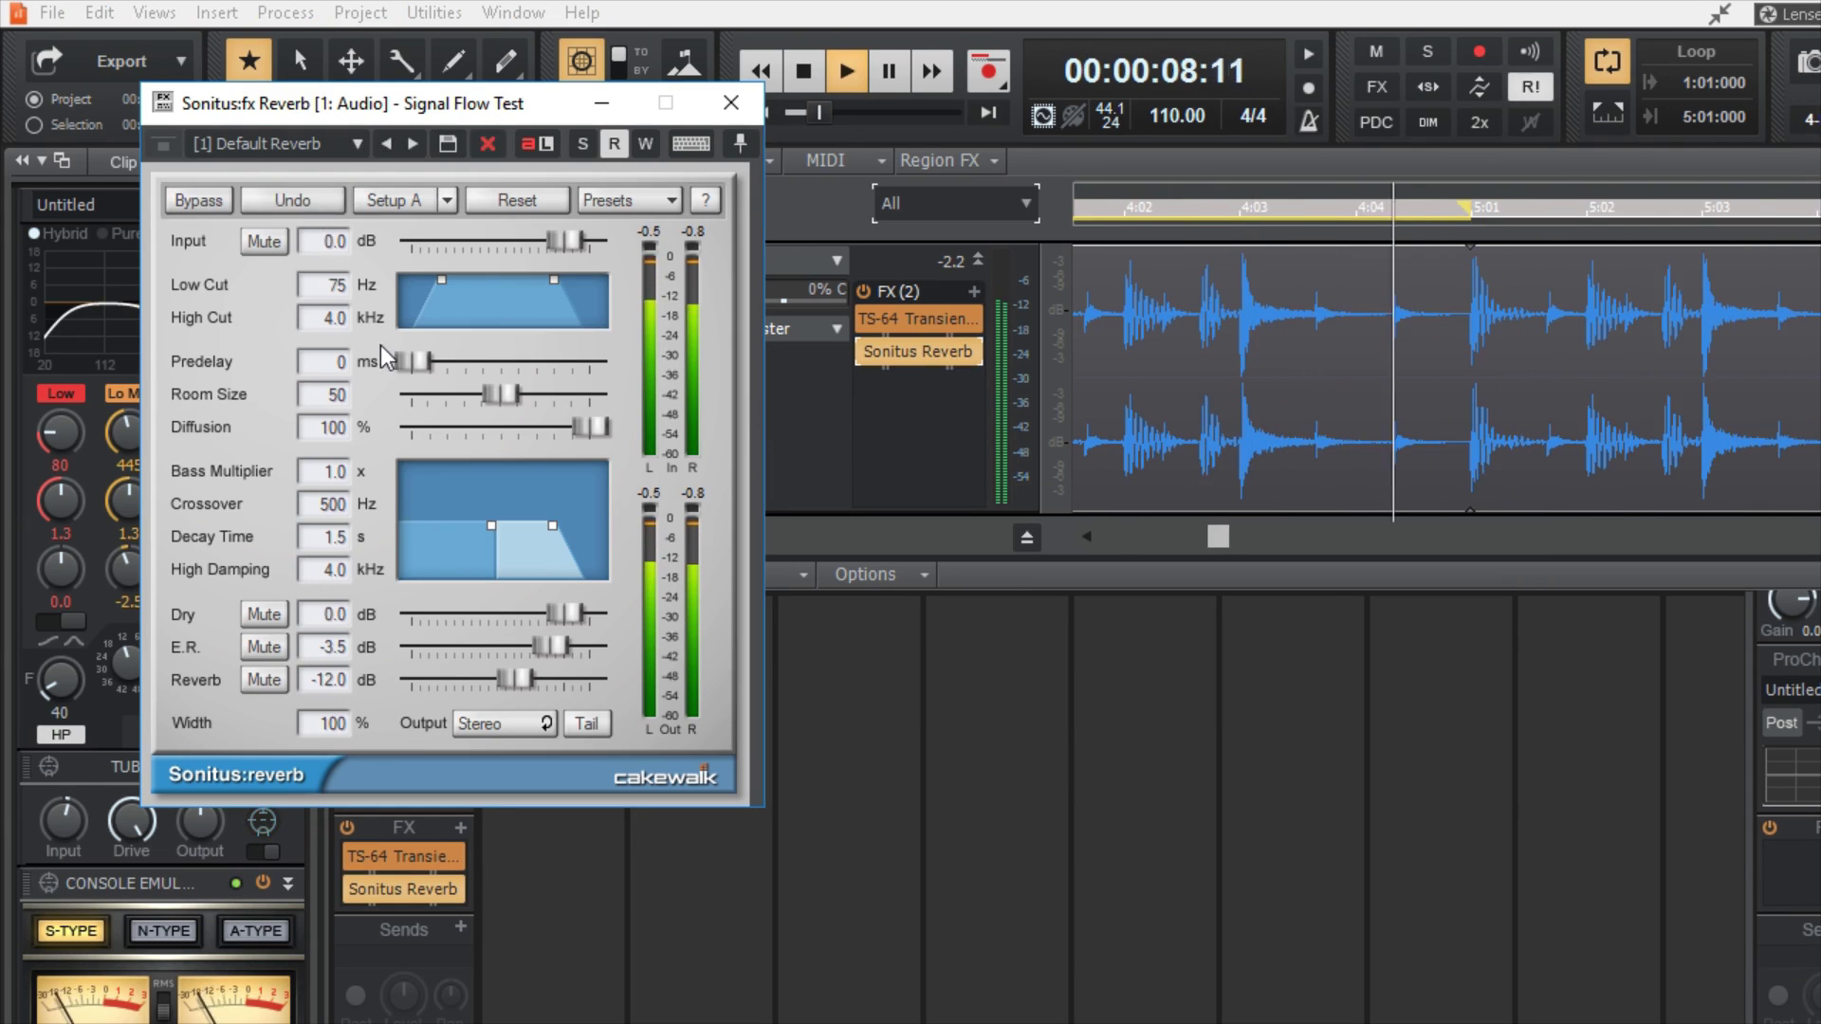
left_click_drag(491, 526, 490, 555)
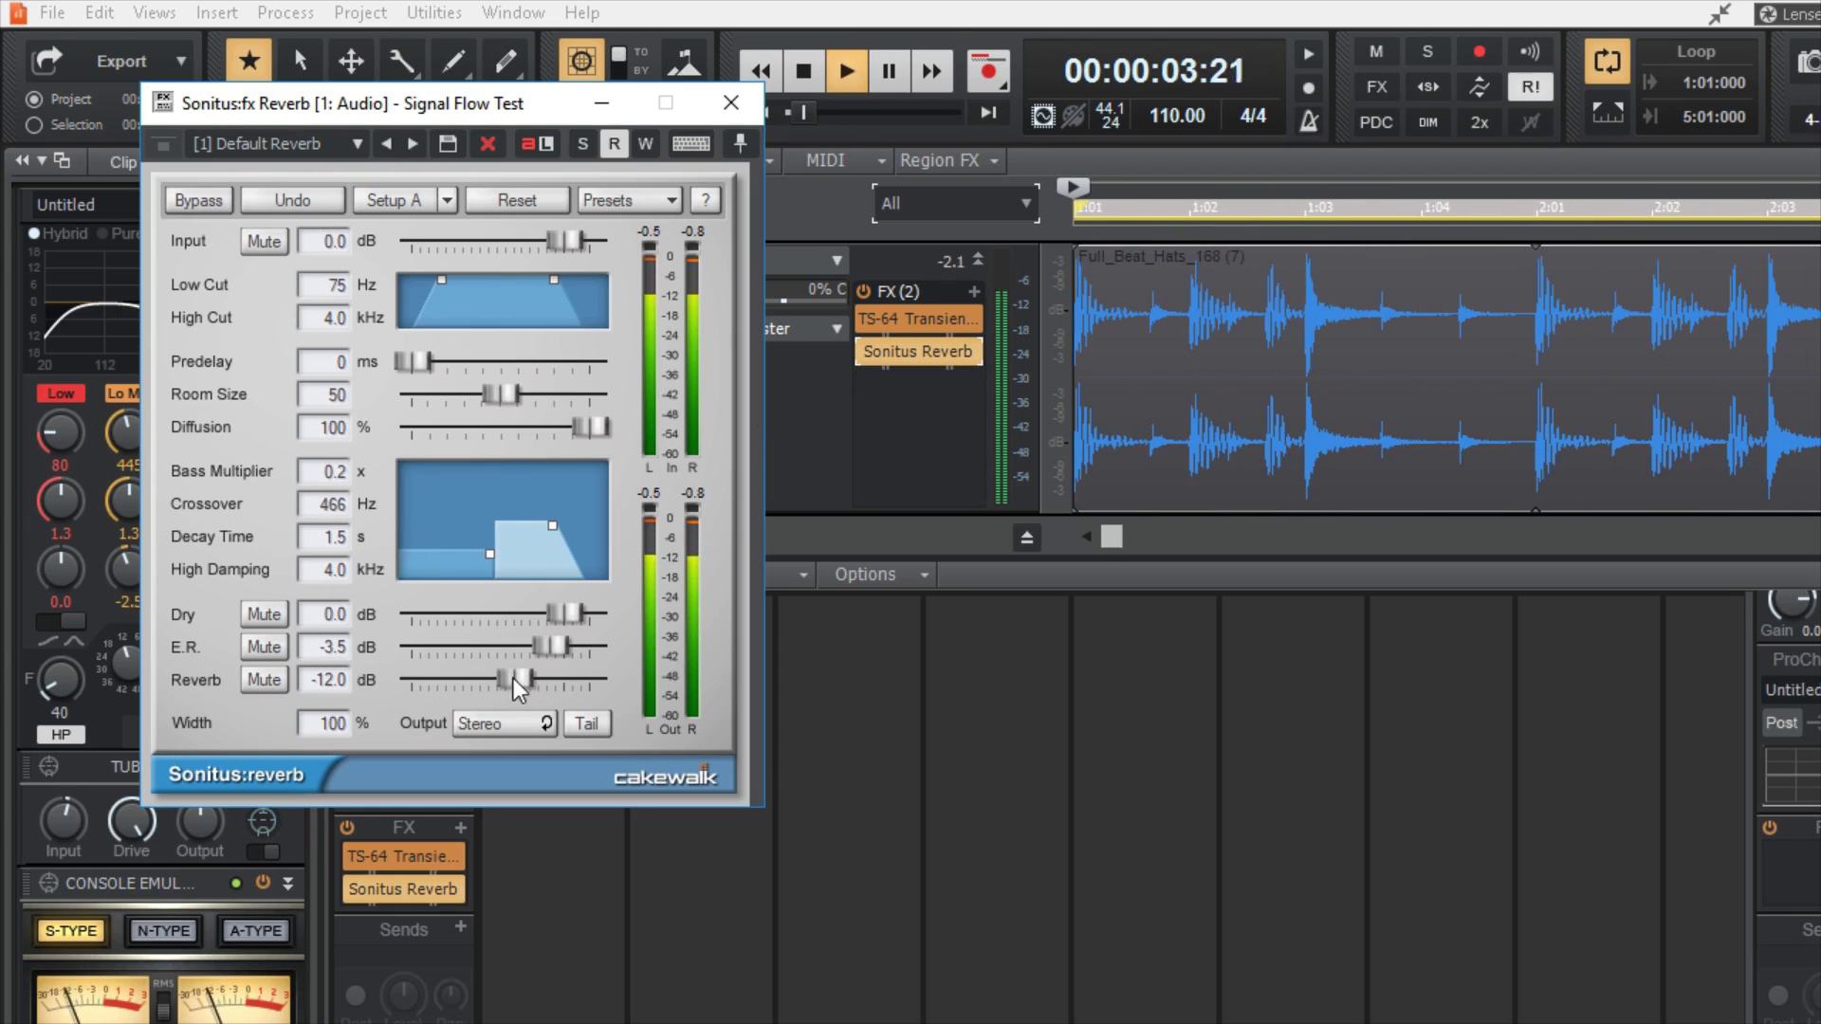
left_click(322, 723)
type("200")
key("Return")
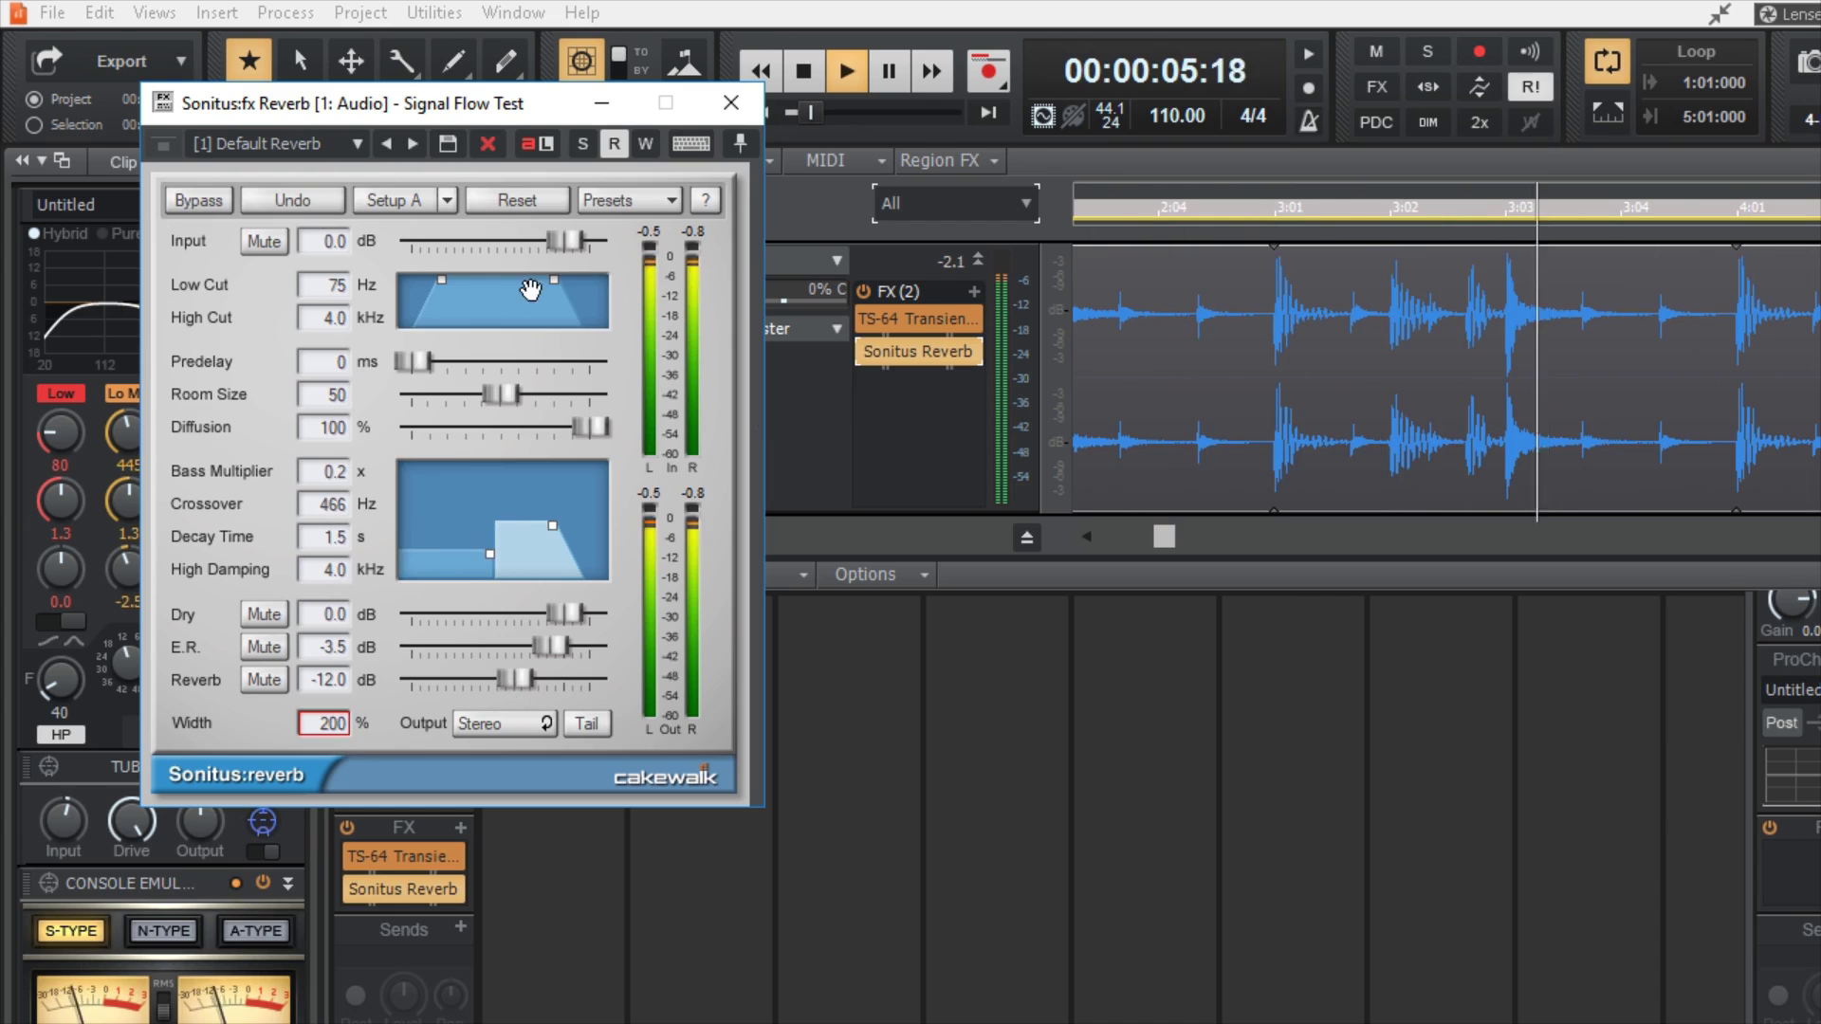
left_click(729, 103)
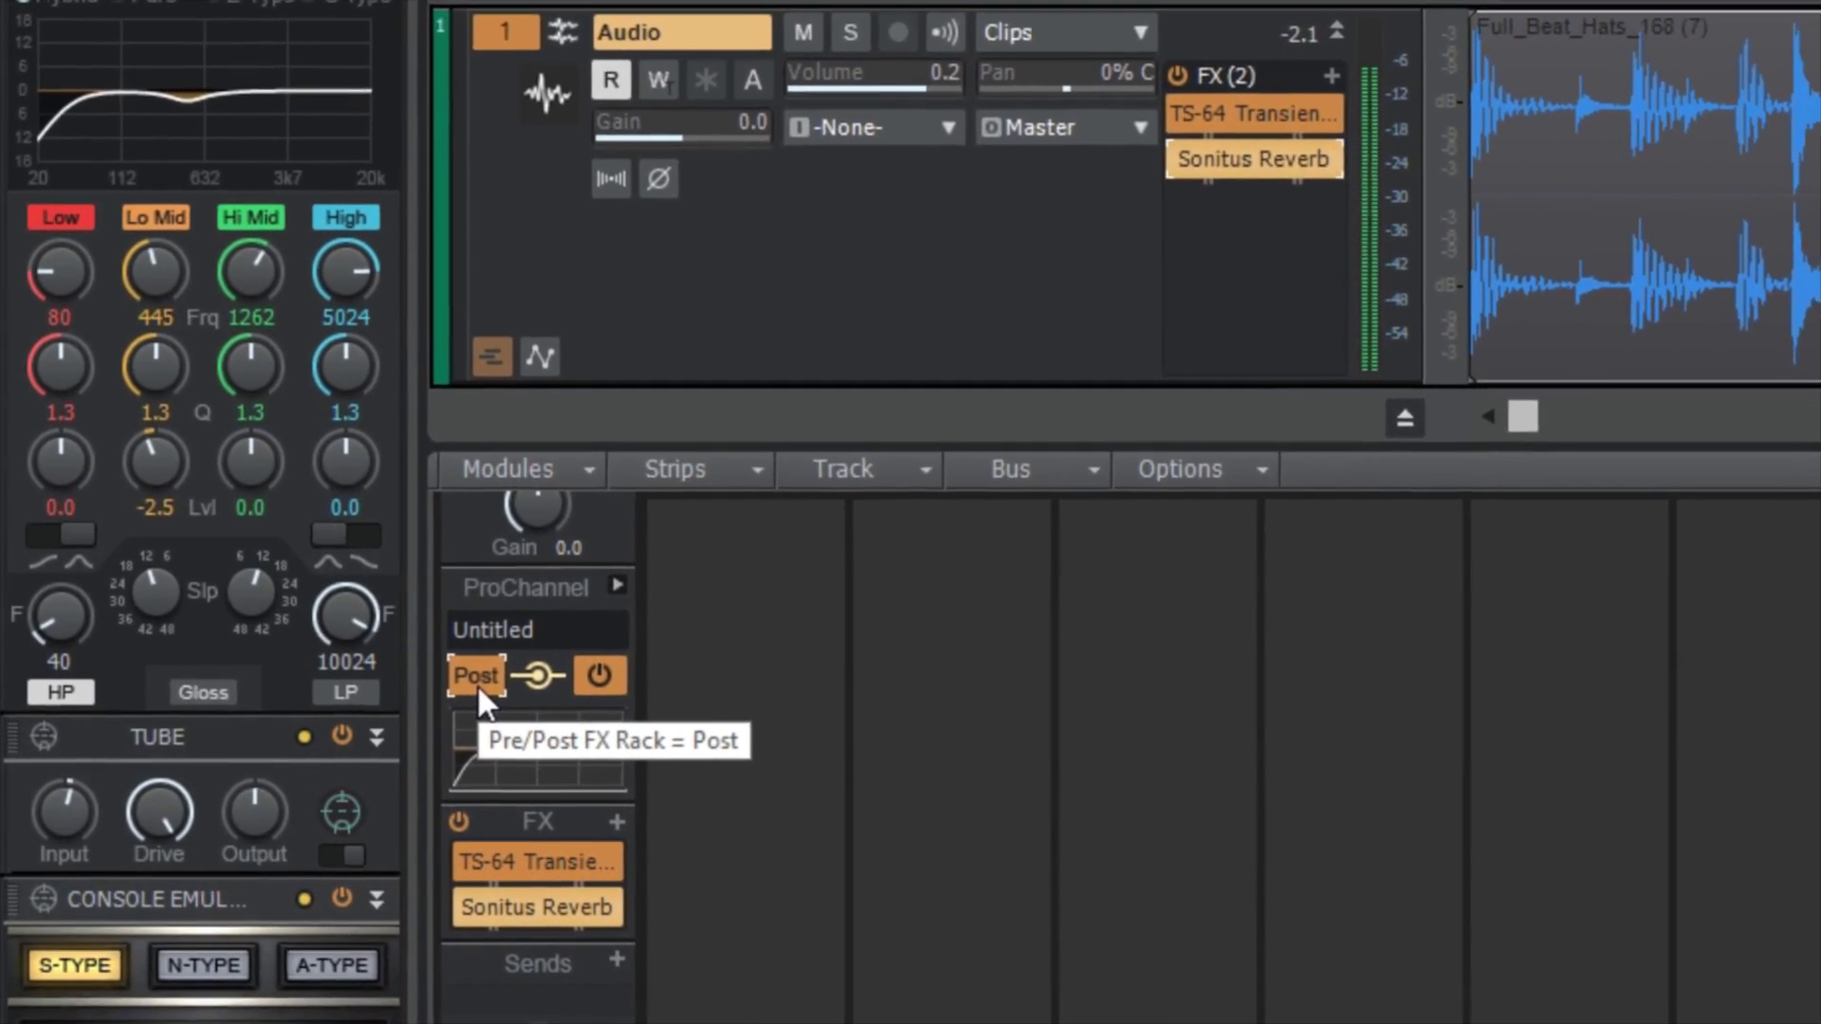
- Toggle the ProChannel Pre/Post button repeatedly, leaving it on Post after the FX bin
left_click(479, 683)
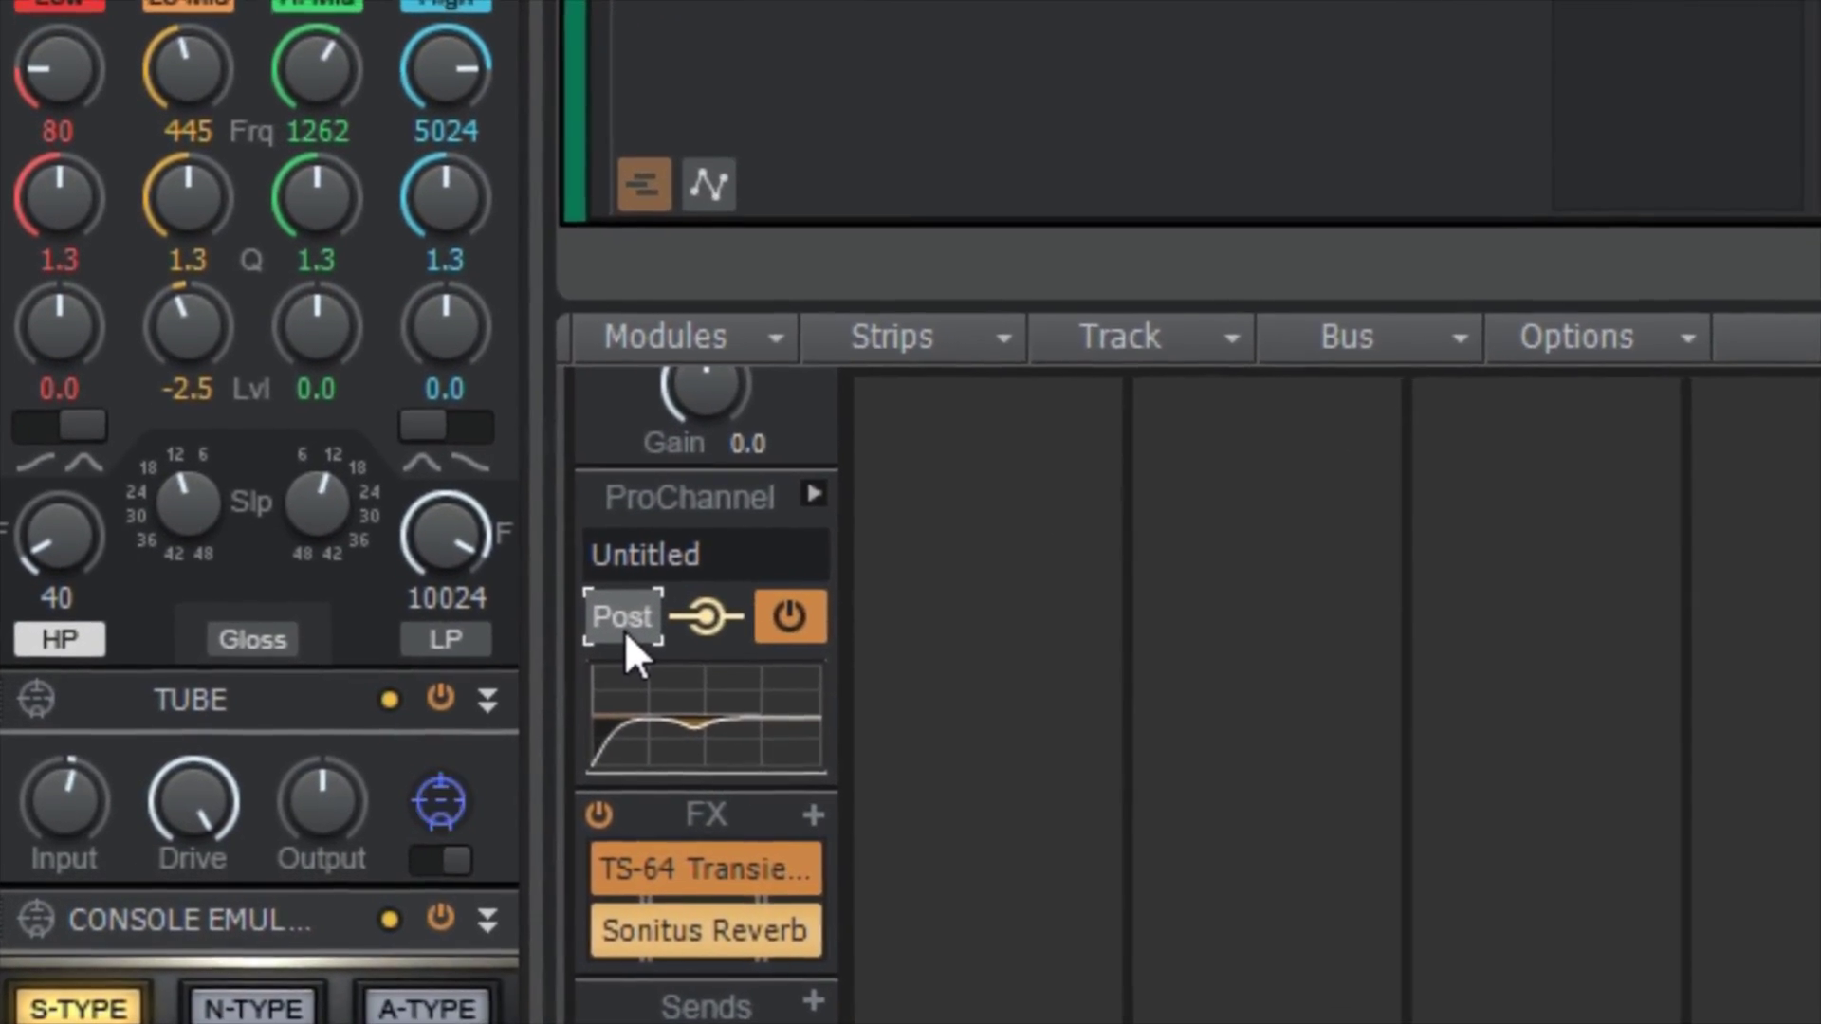
left_click(624, 621)
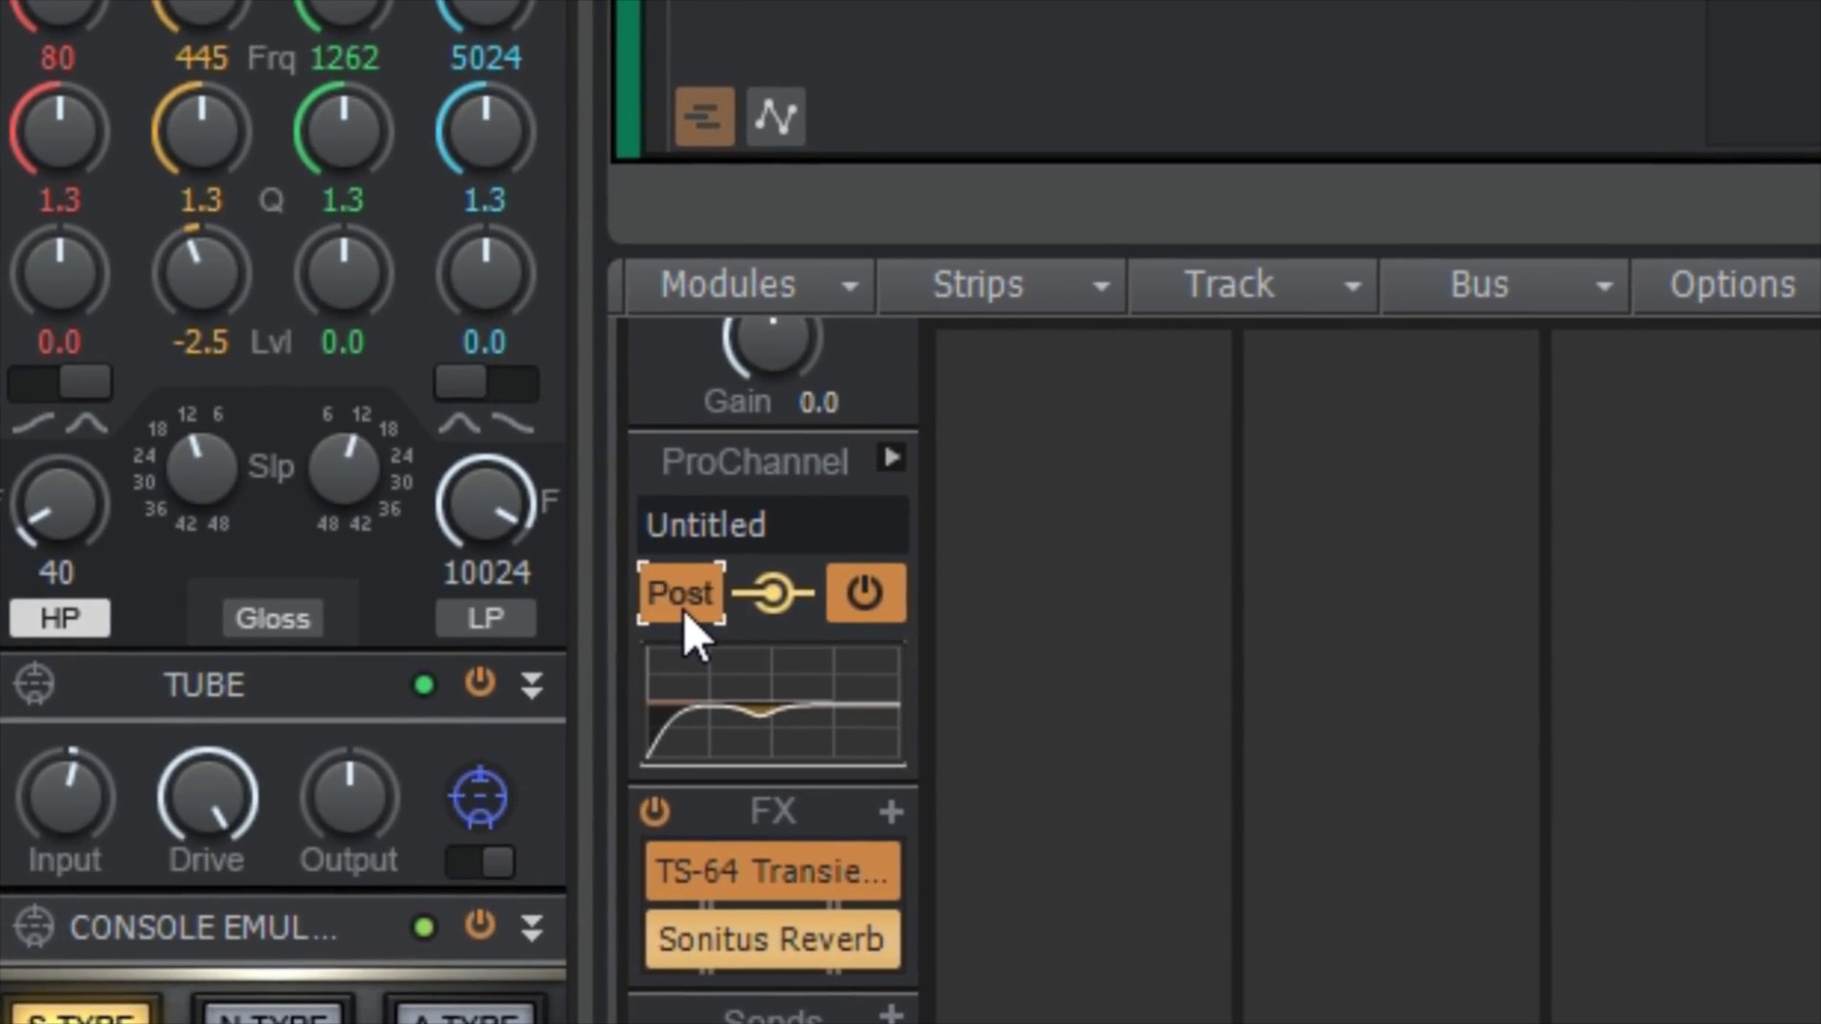
left_click(685, 610)
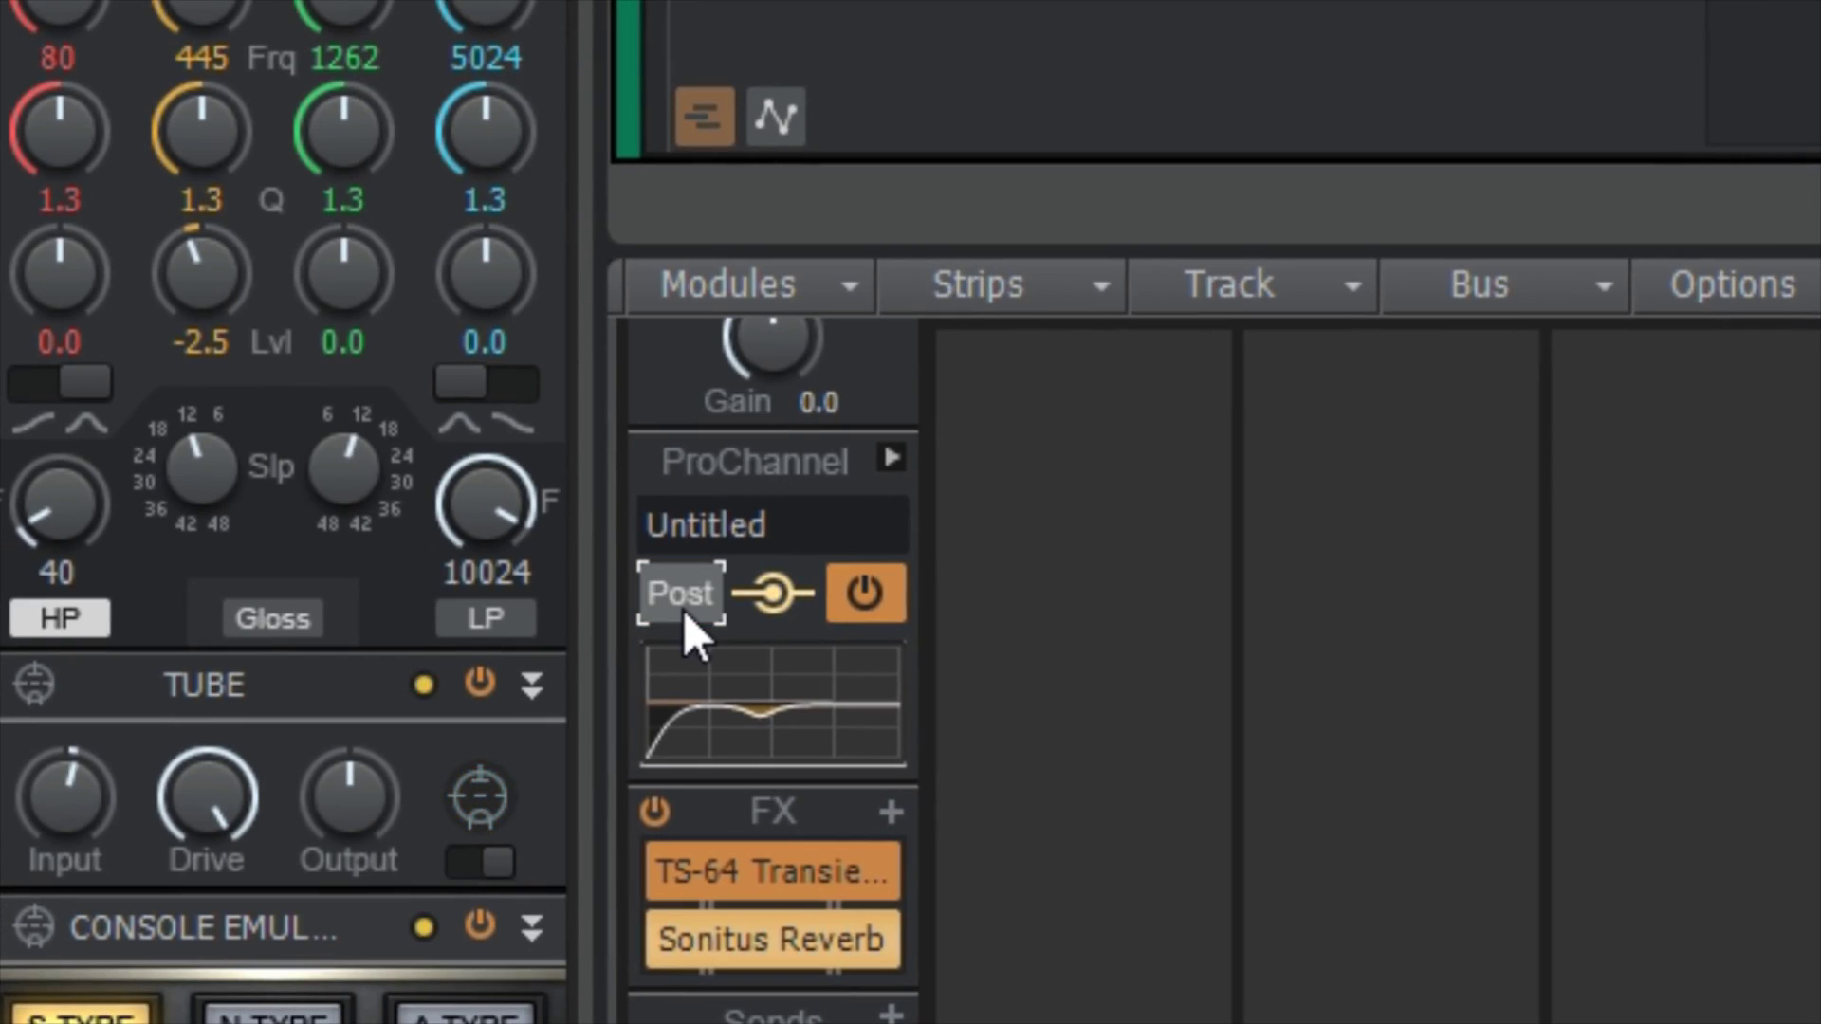
left_click(684, 611)
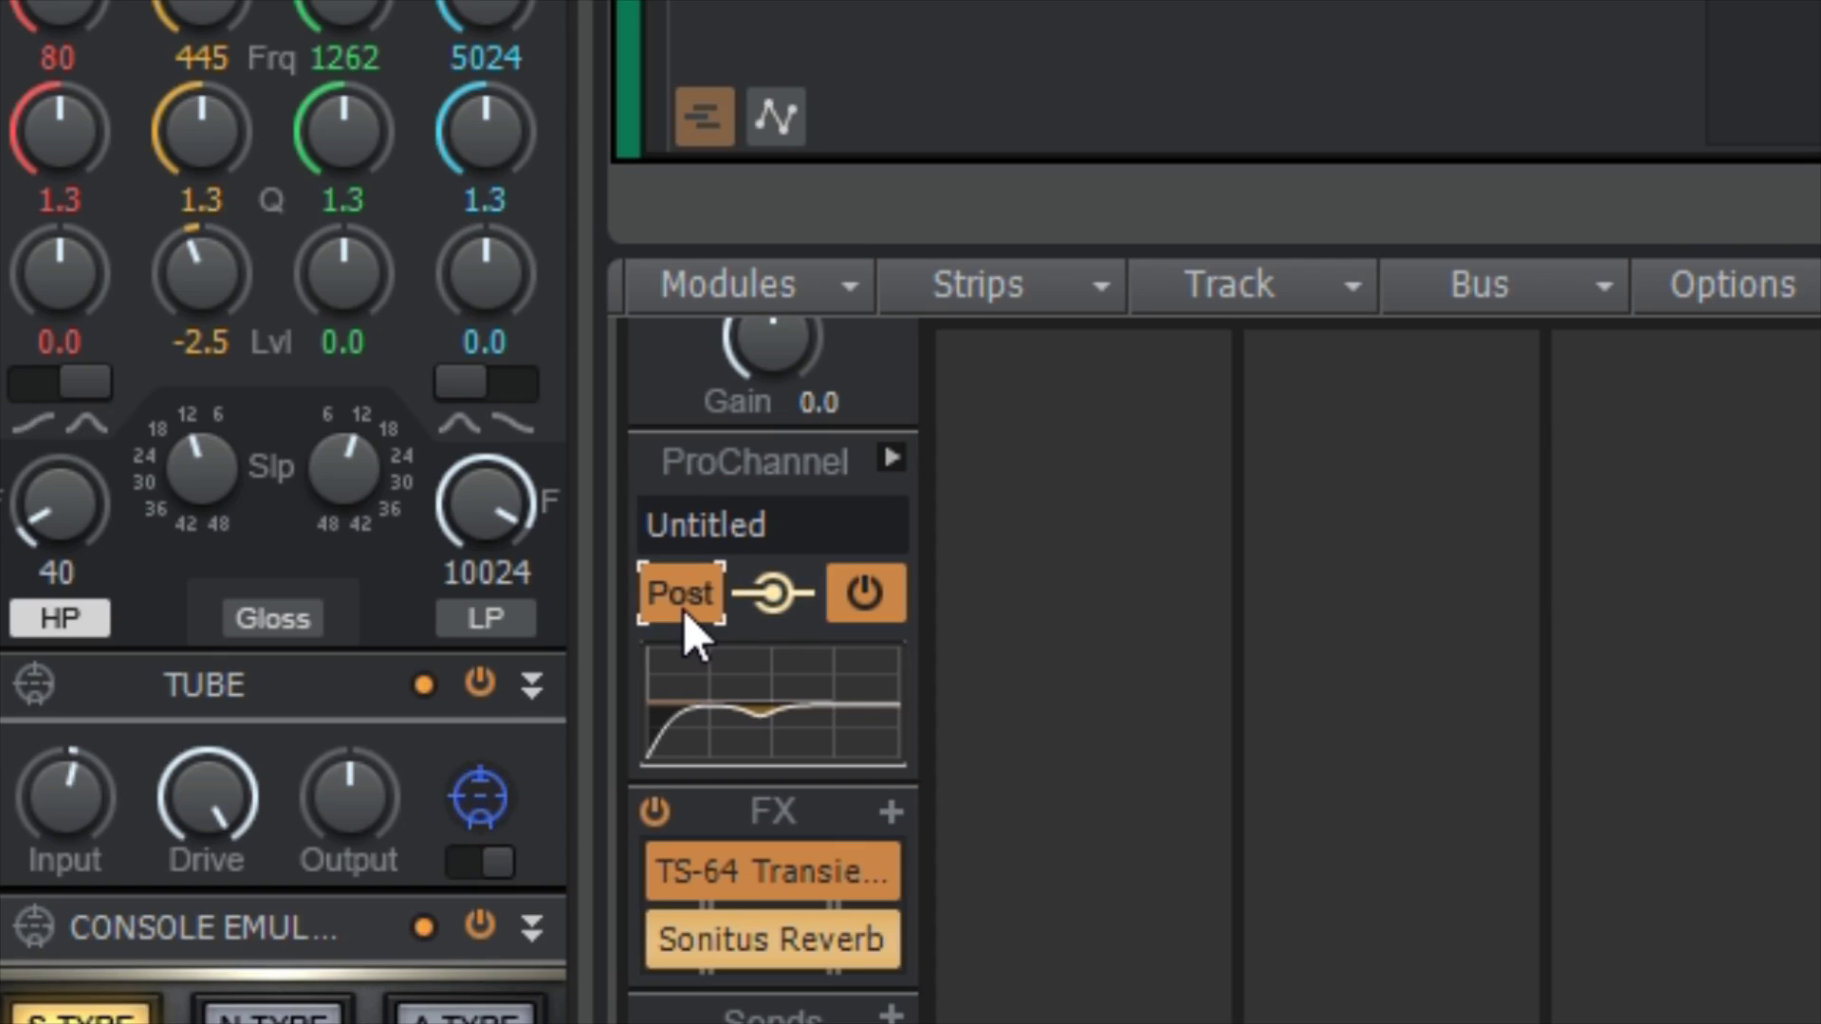
left_click(684, 610)
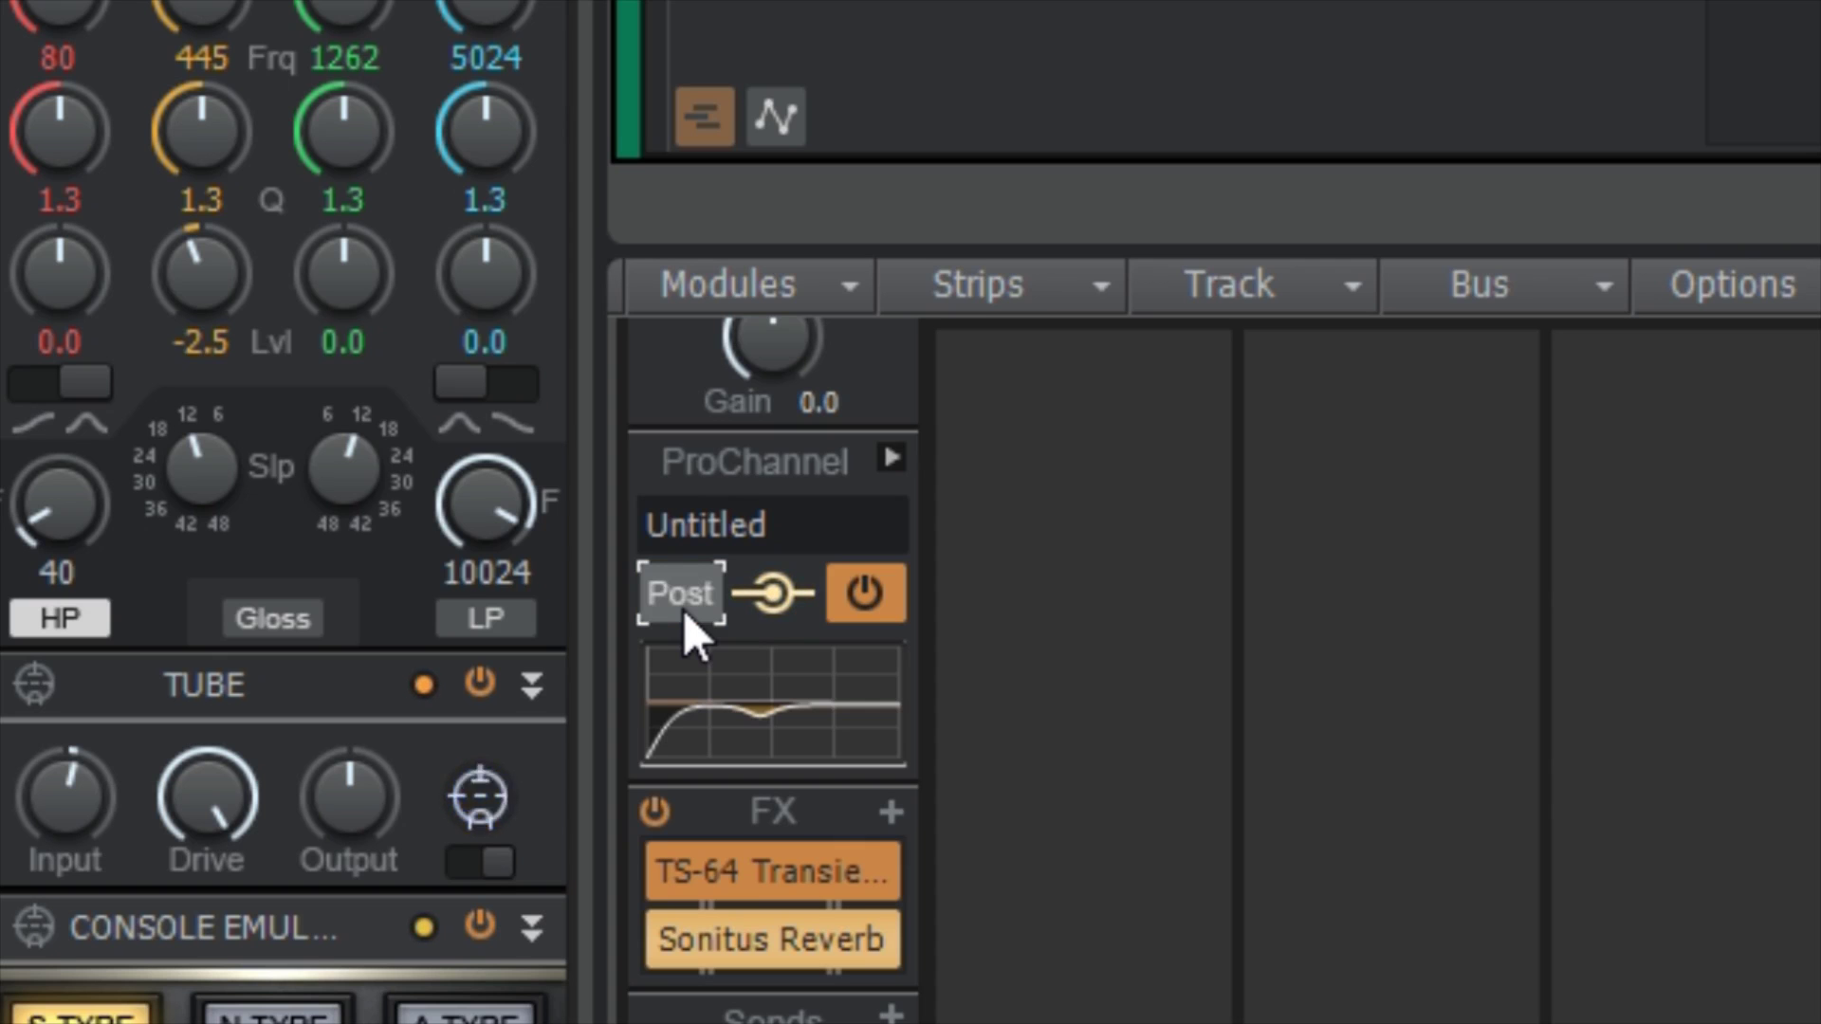
left_click(683, 608)
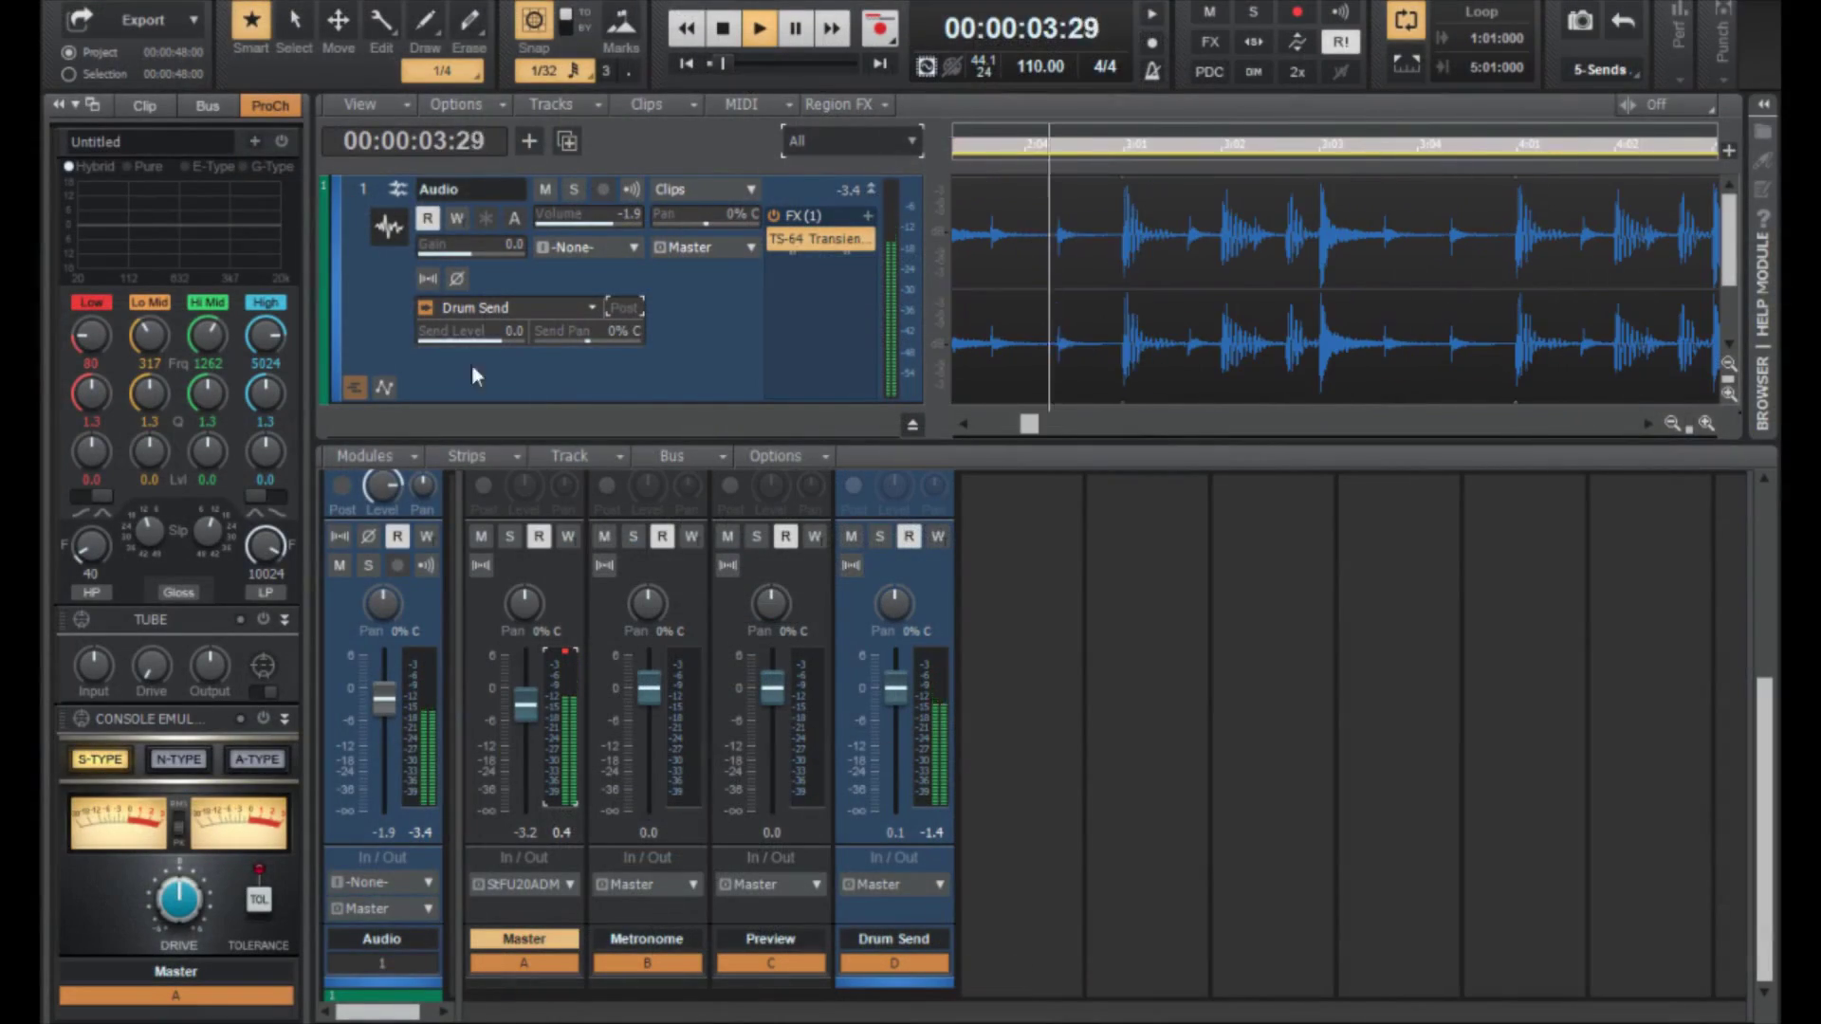
- Bring the hi-hat track's volume fader down, settling it at -2.8 dB
left_click(382, 702)
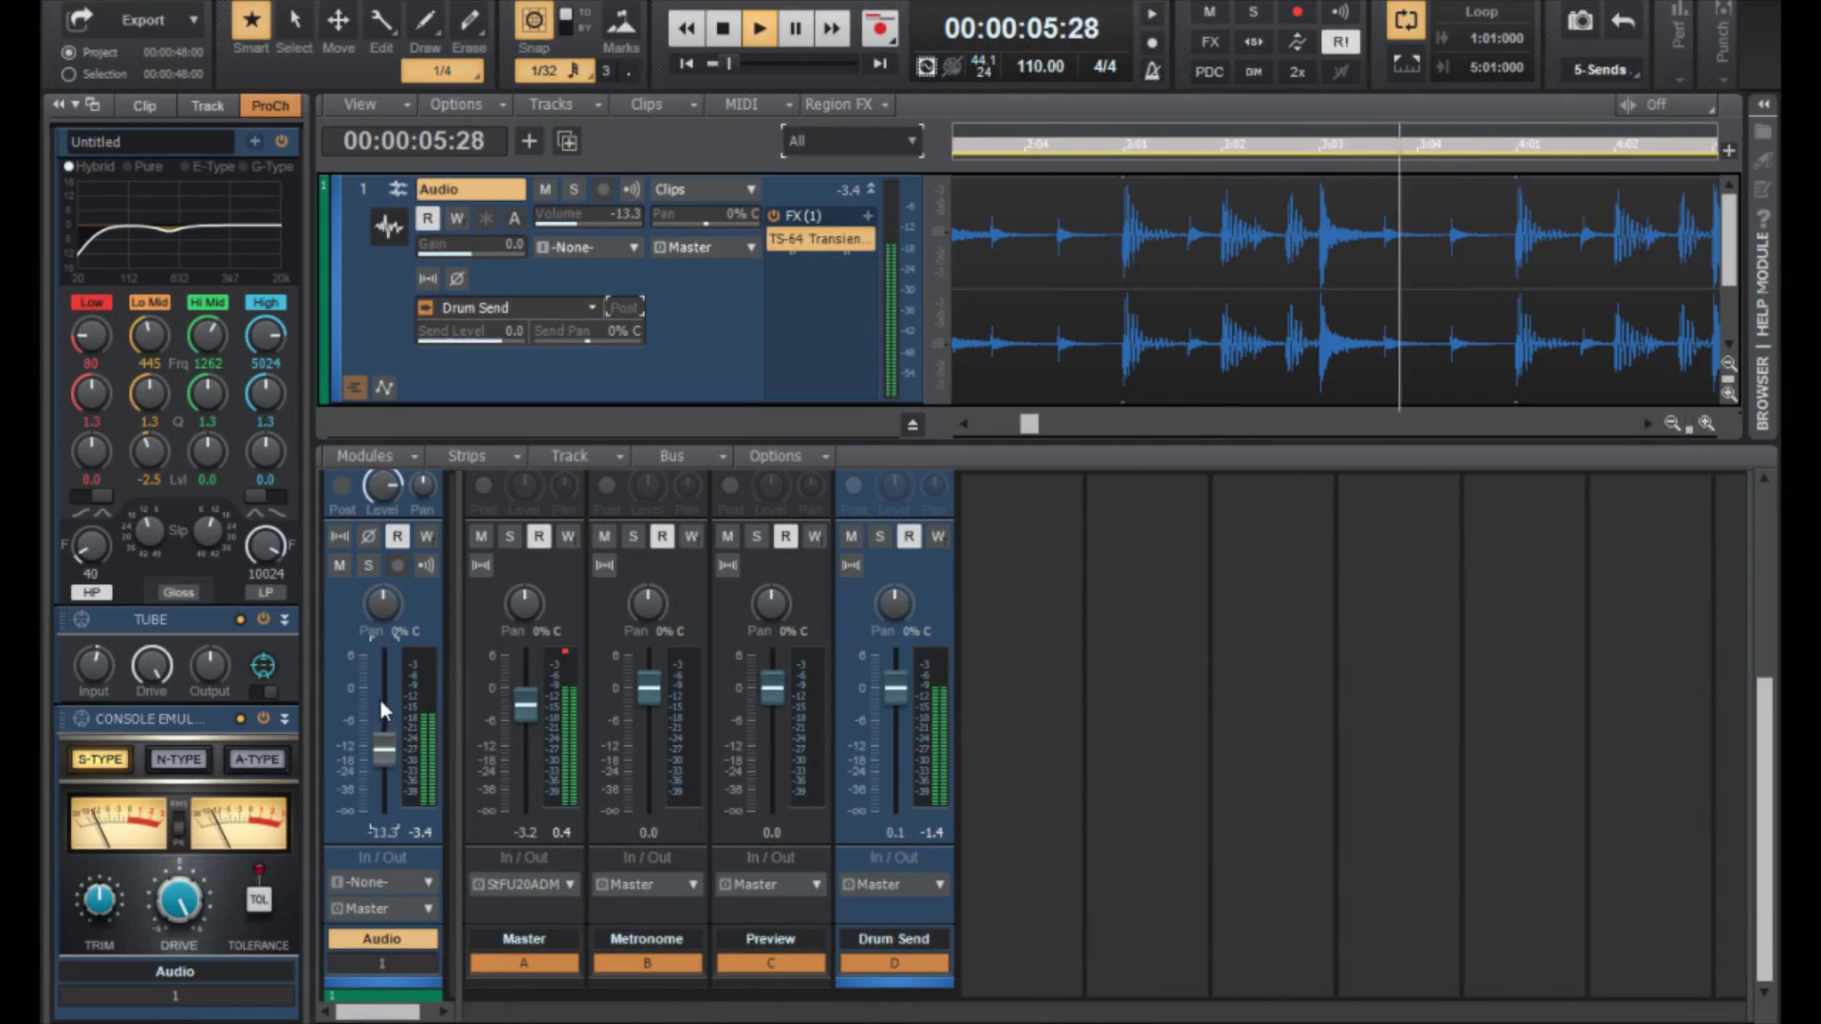
left_click_drag(382, 702, 383, 779)
scroll(378, 697, "down", 5)
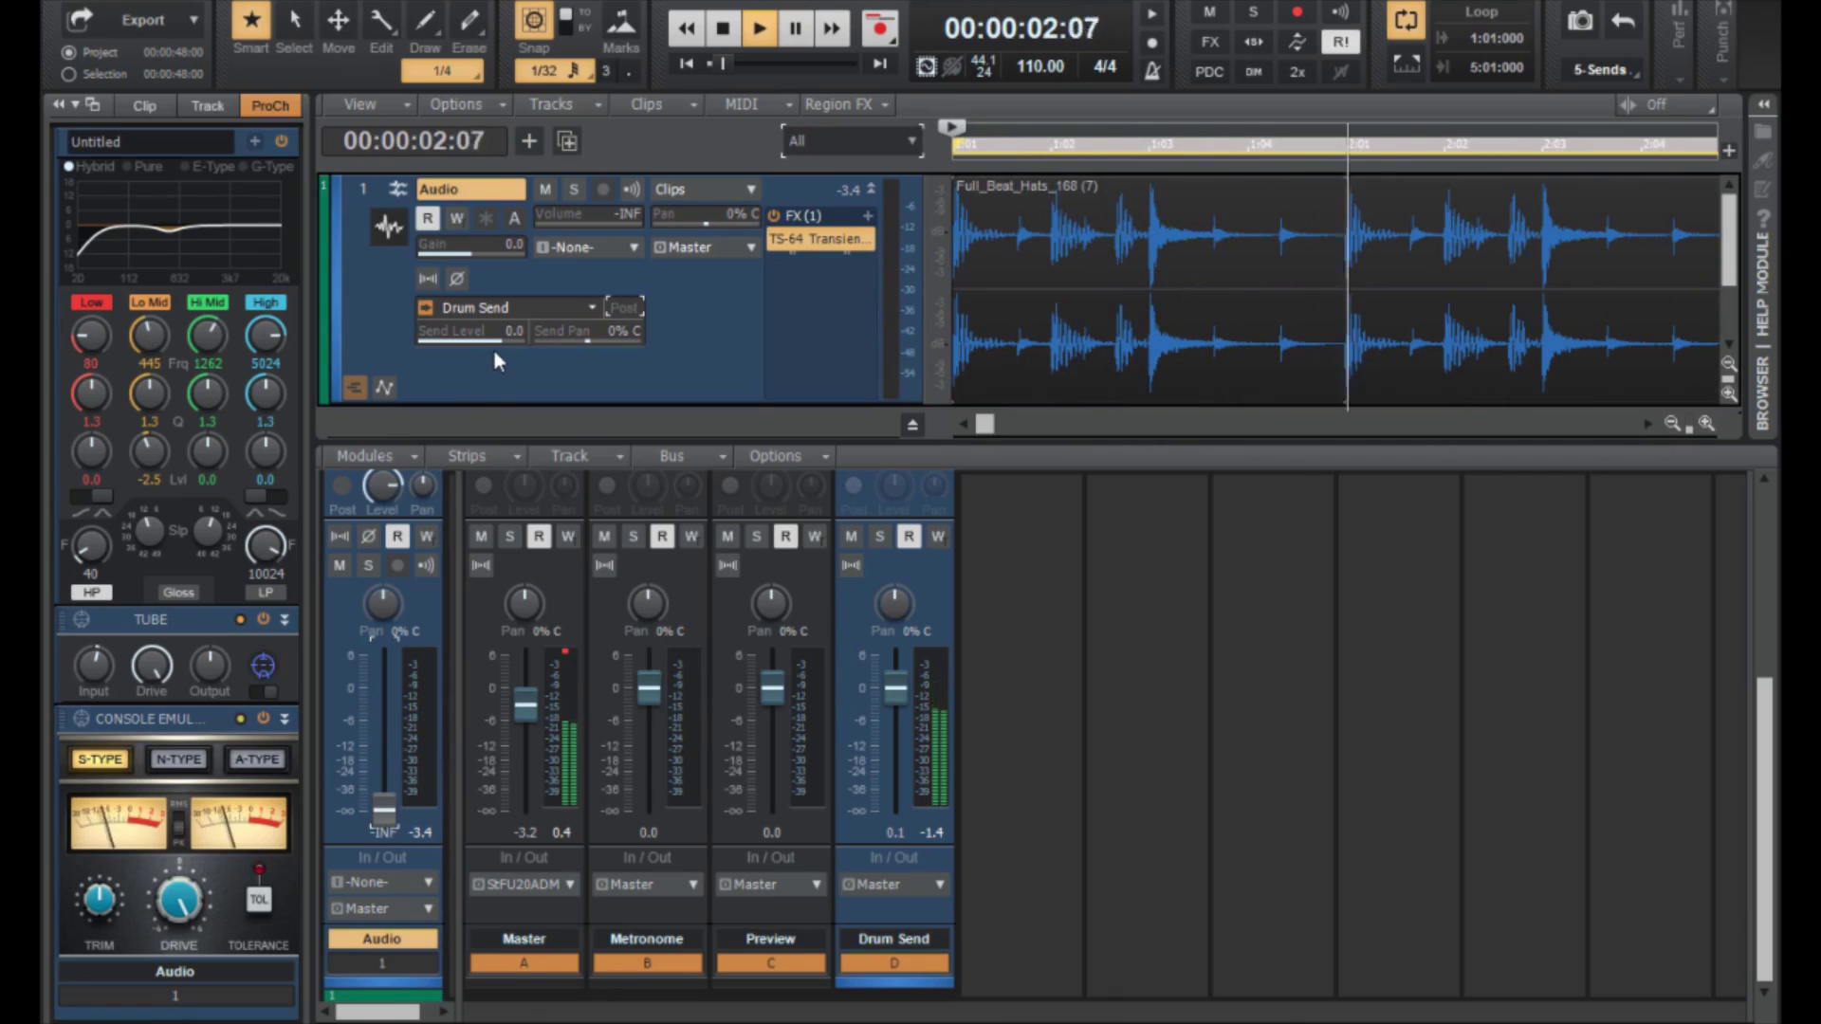
scroll(495, 341, "down", 5)
scroll(497, 338, "down", 3)
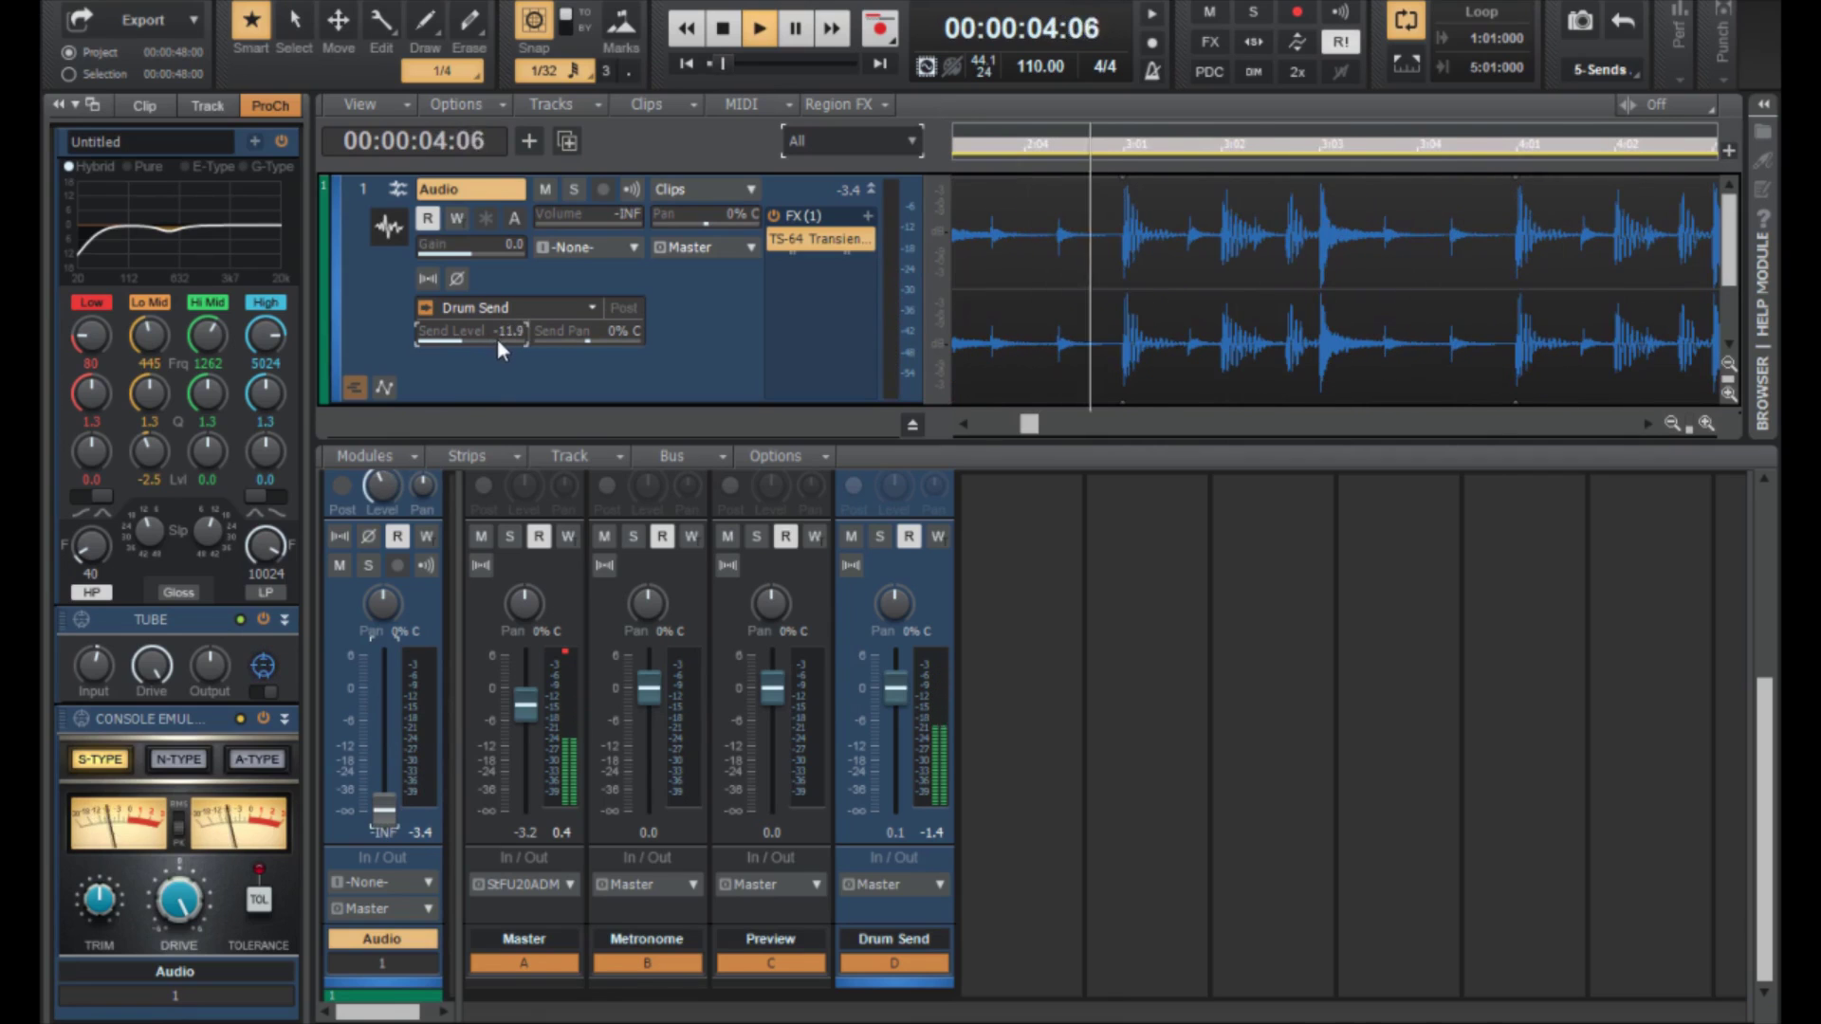
- Reset the Drum Send level to 0.0 and switch the send post-fader, then back to pre-fader
double_click(497, 339)
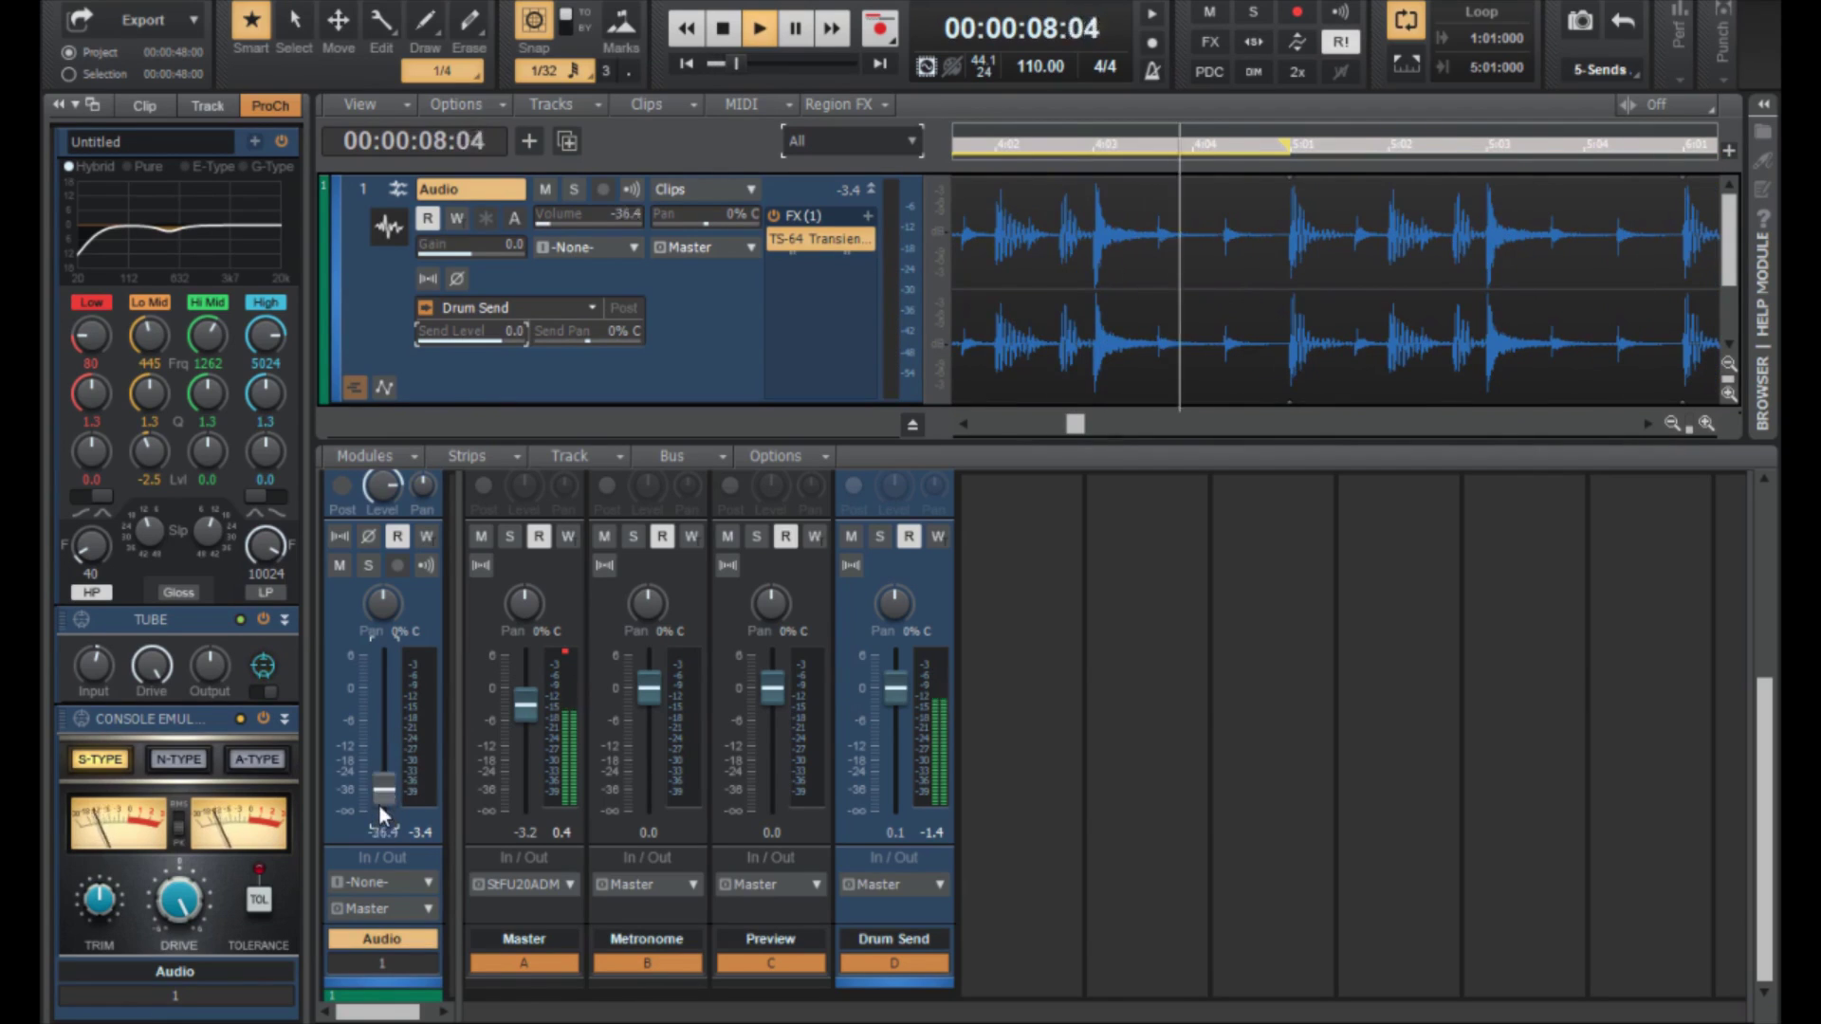
scroll(380, 804, "up", 10)
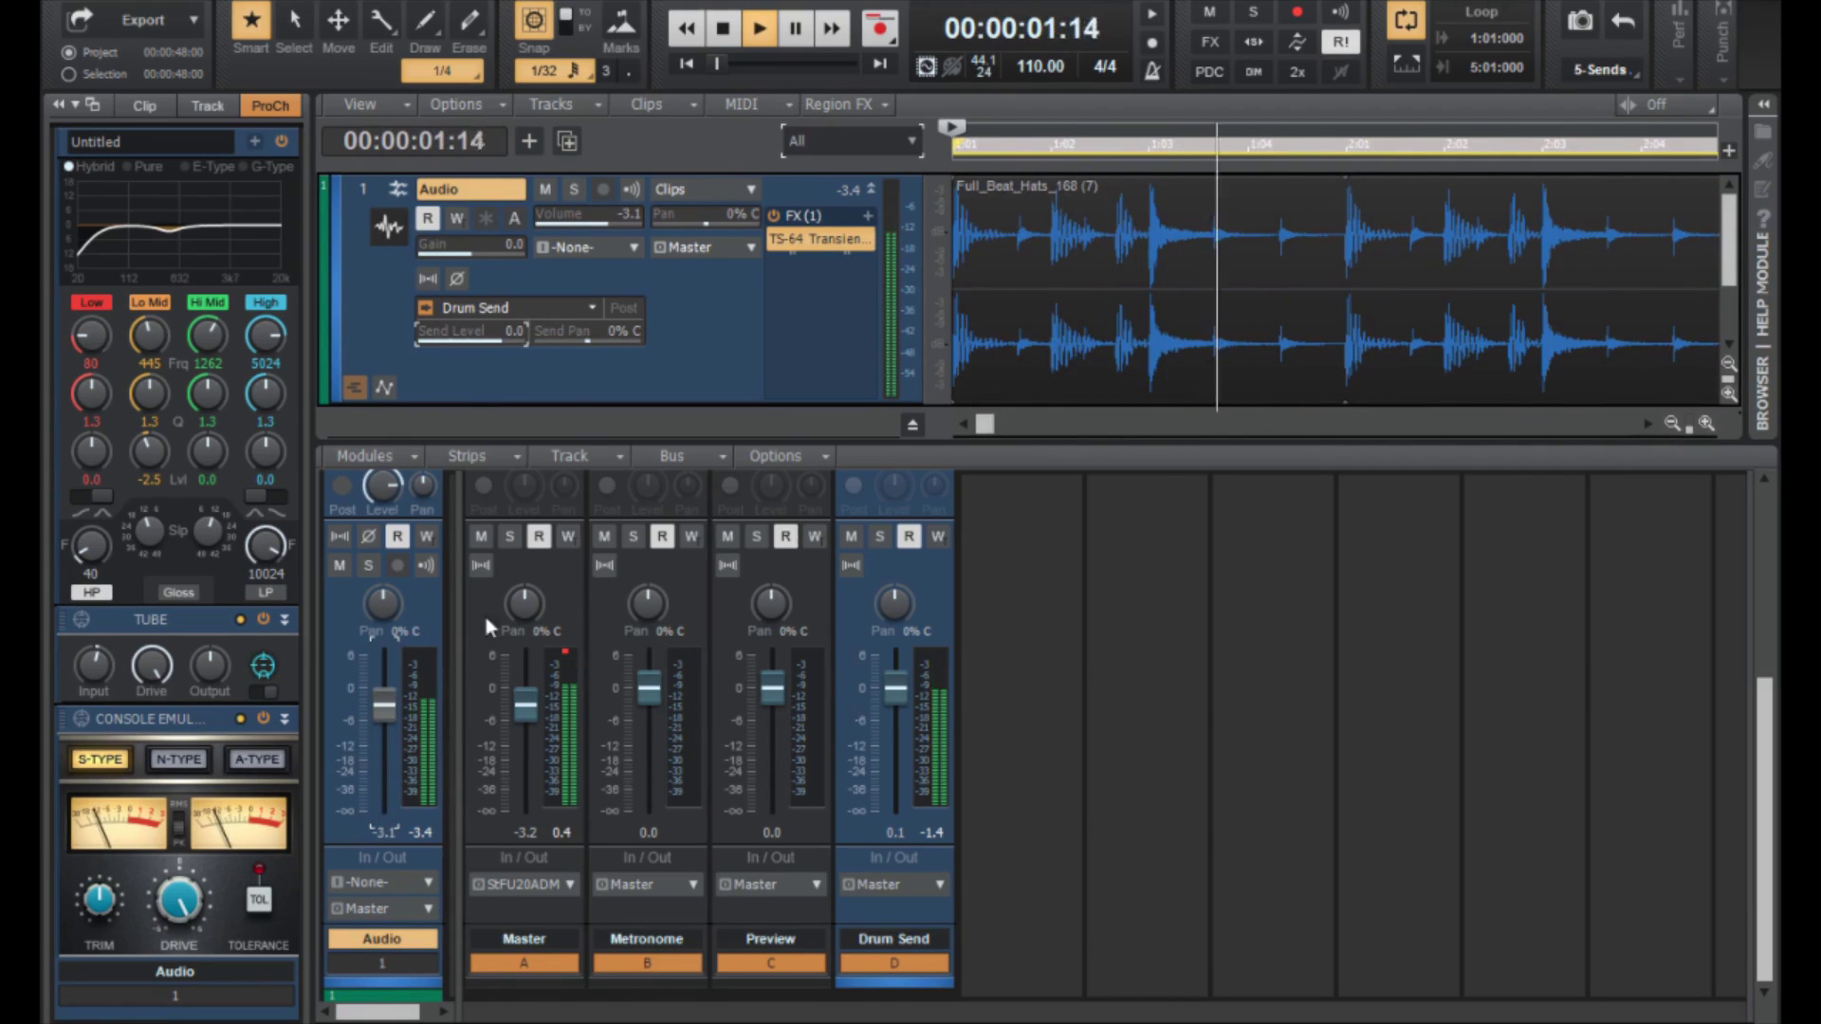
left_click(623, 308)
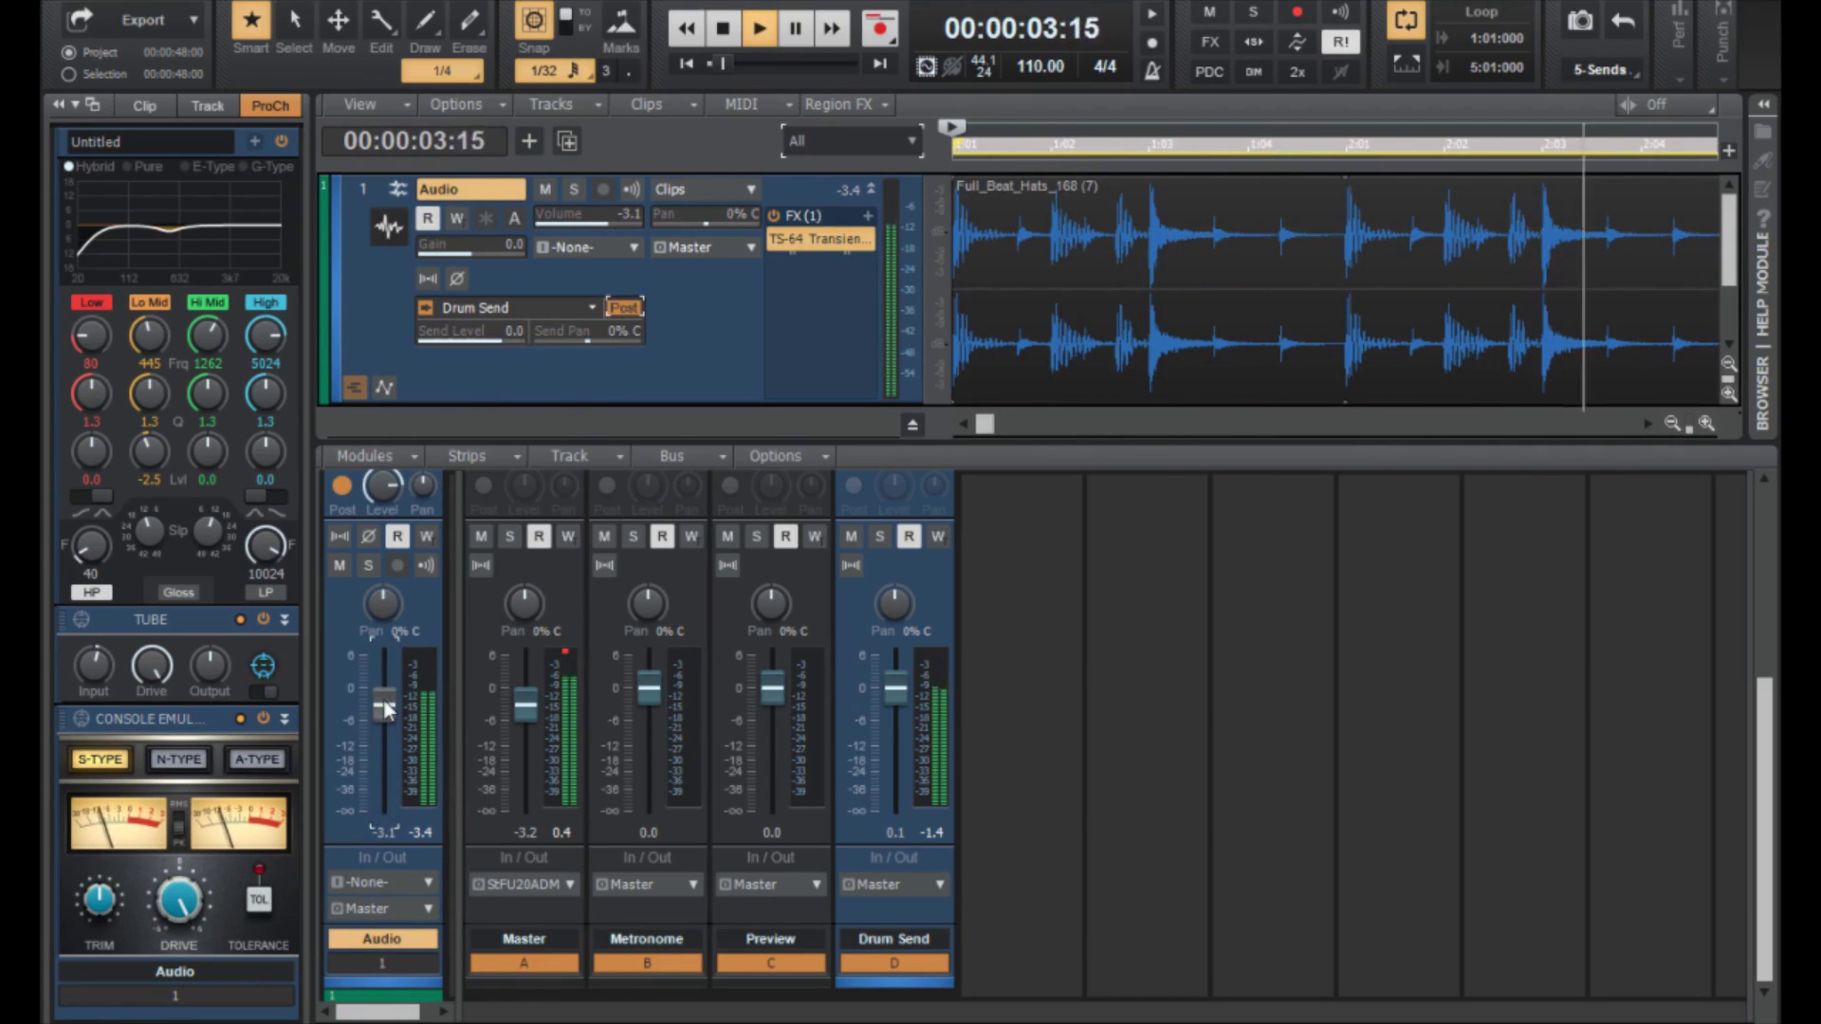
scroll(383, 706, "down", 5)
scroll(384, 712, "down", 10)
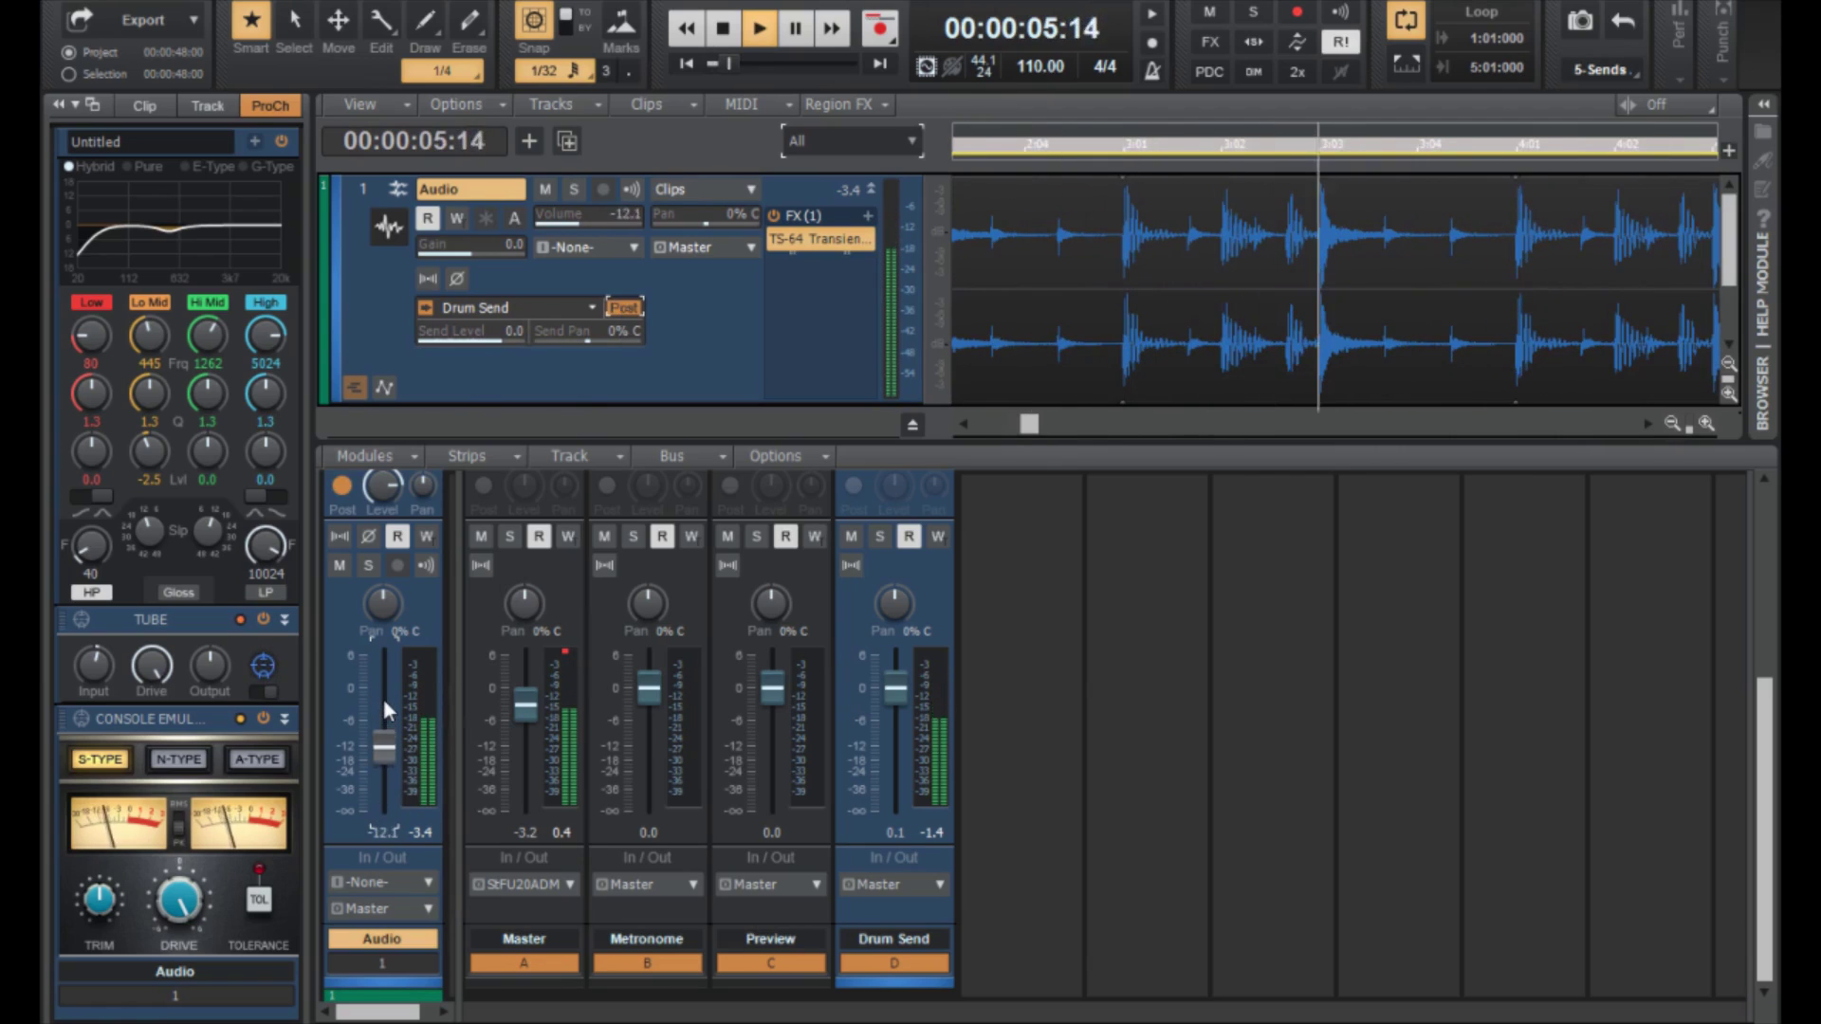
scroll(383, 706, "down", 8)
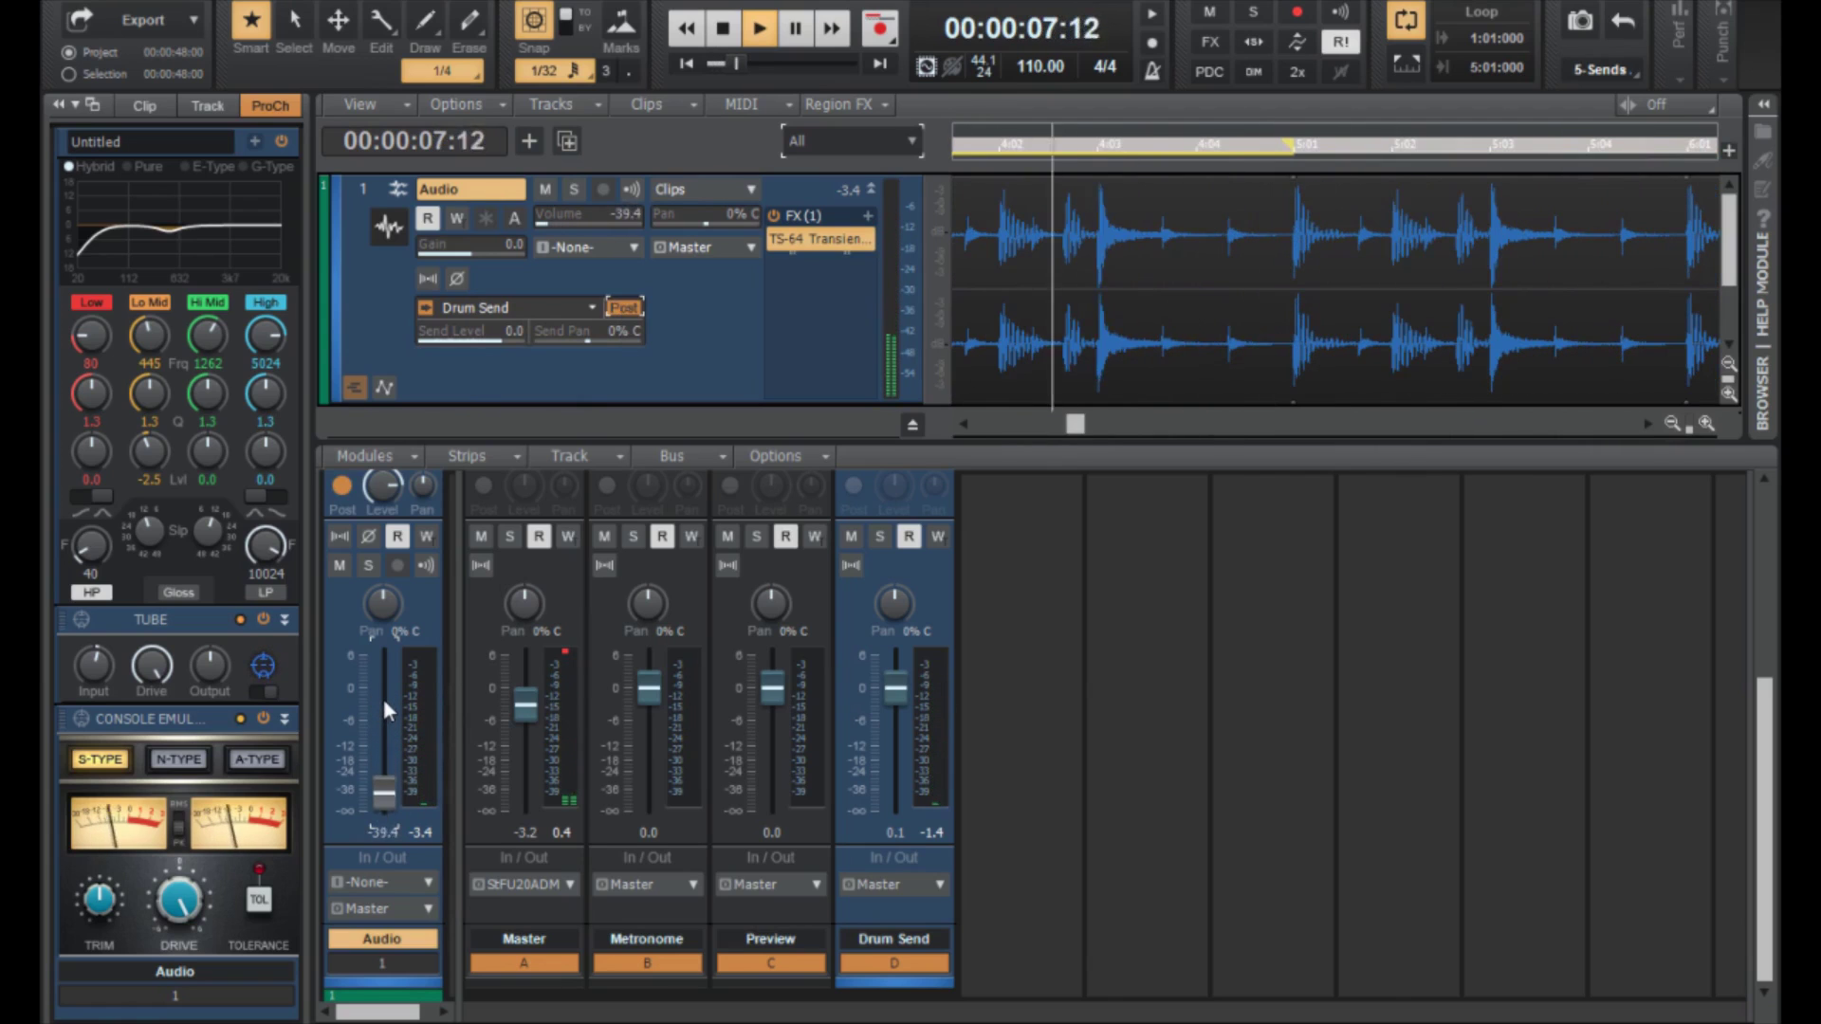
scroll(383, 707, "up", 18)
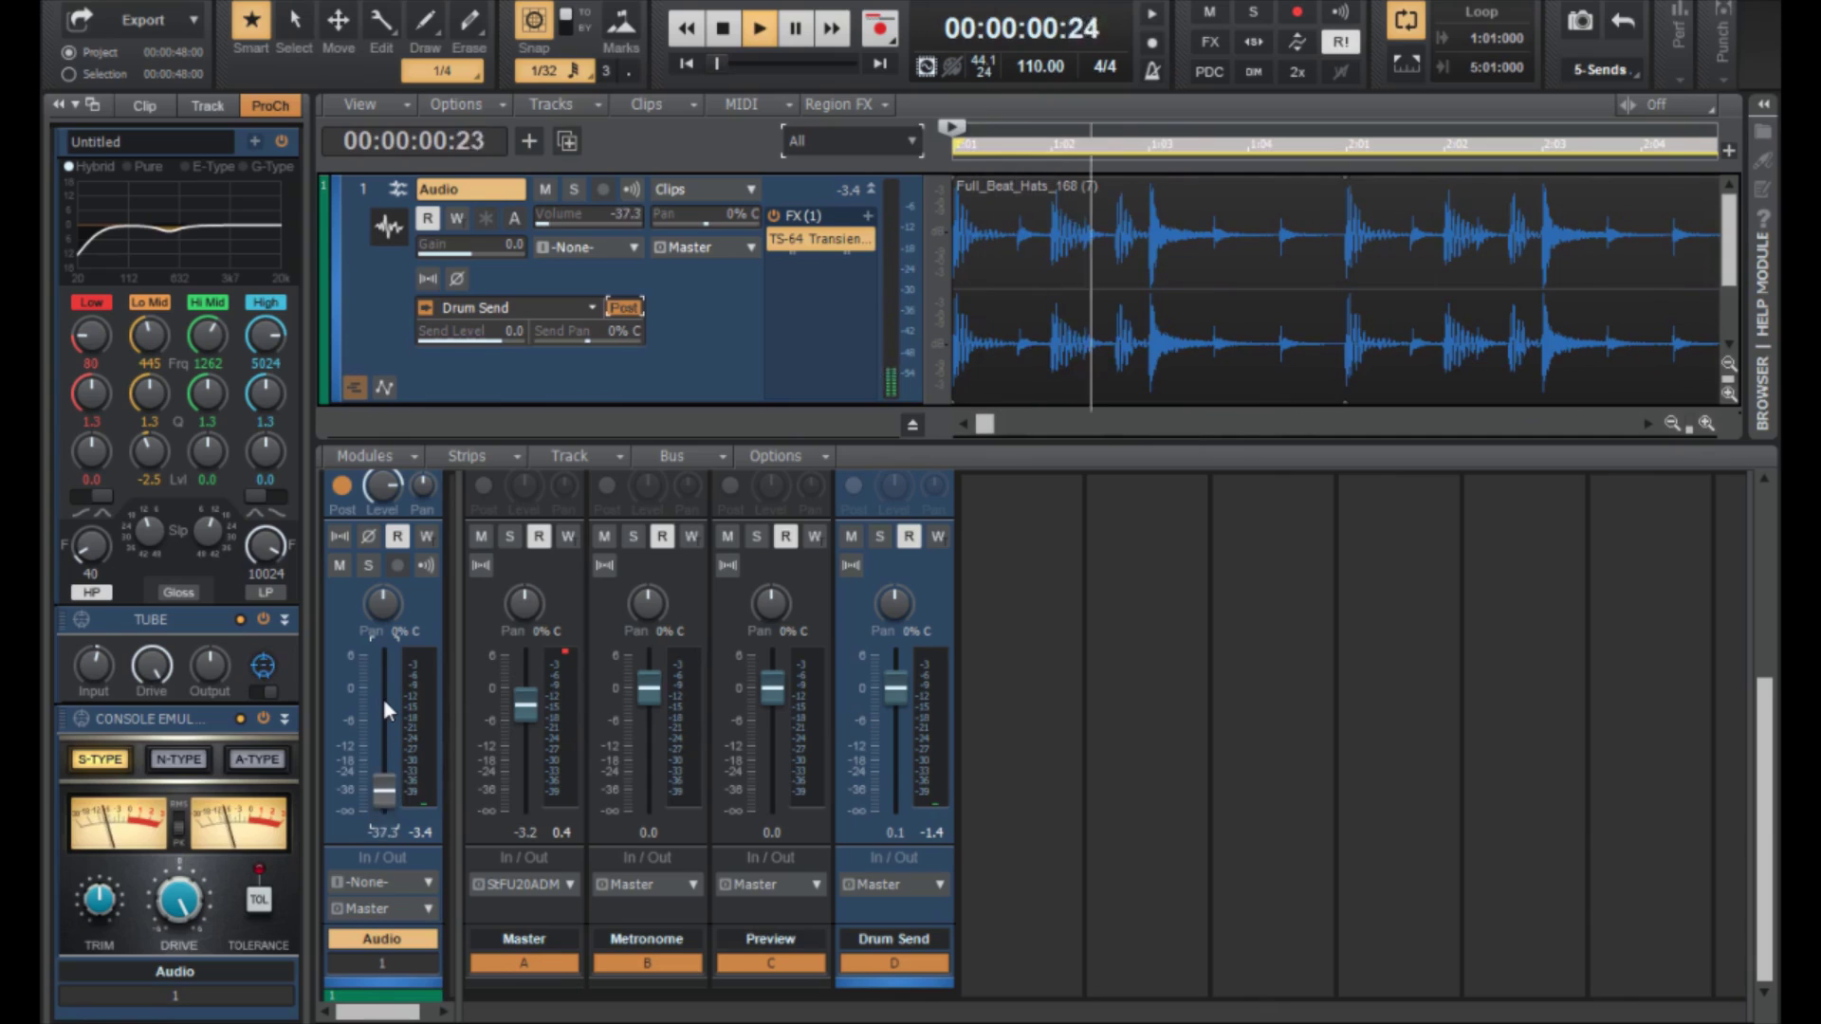
scroll(383, 707, "up", 2)
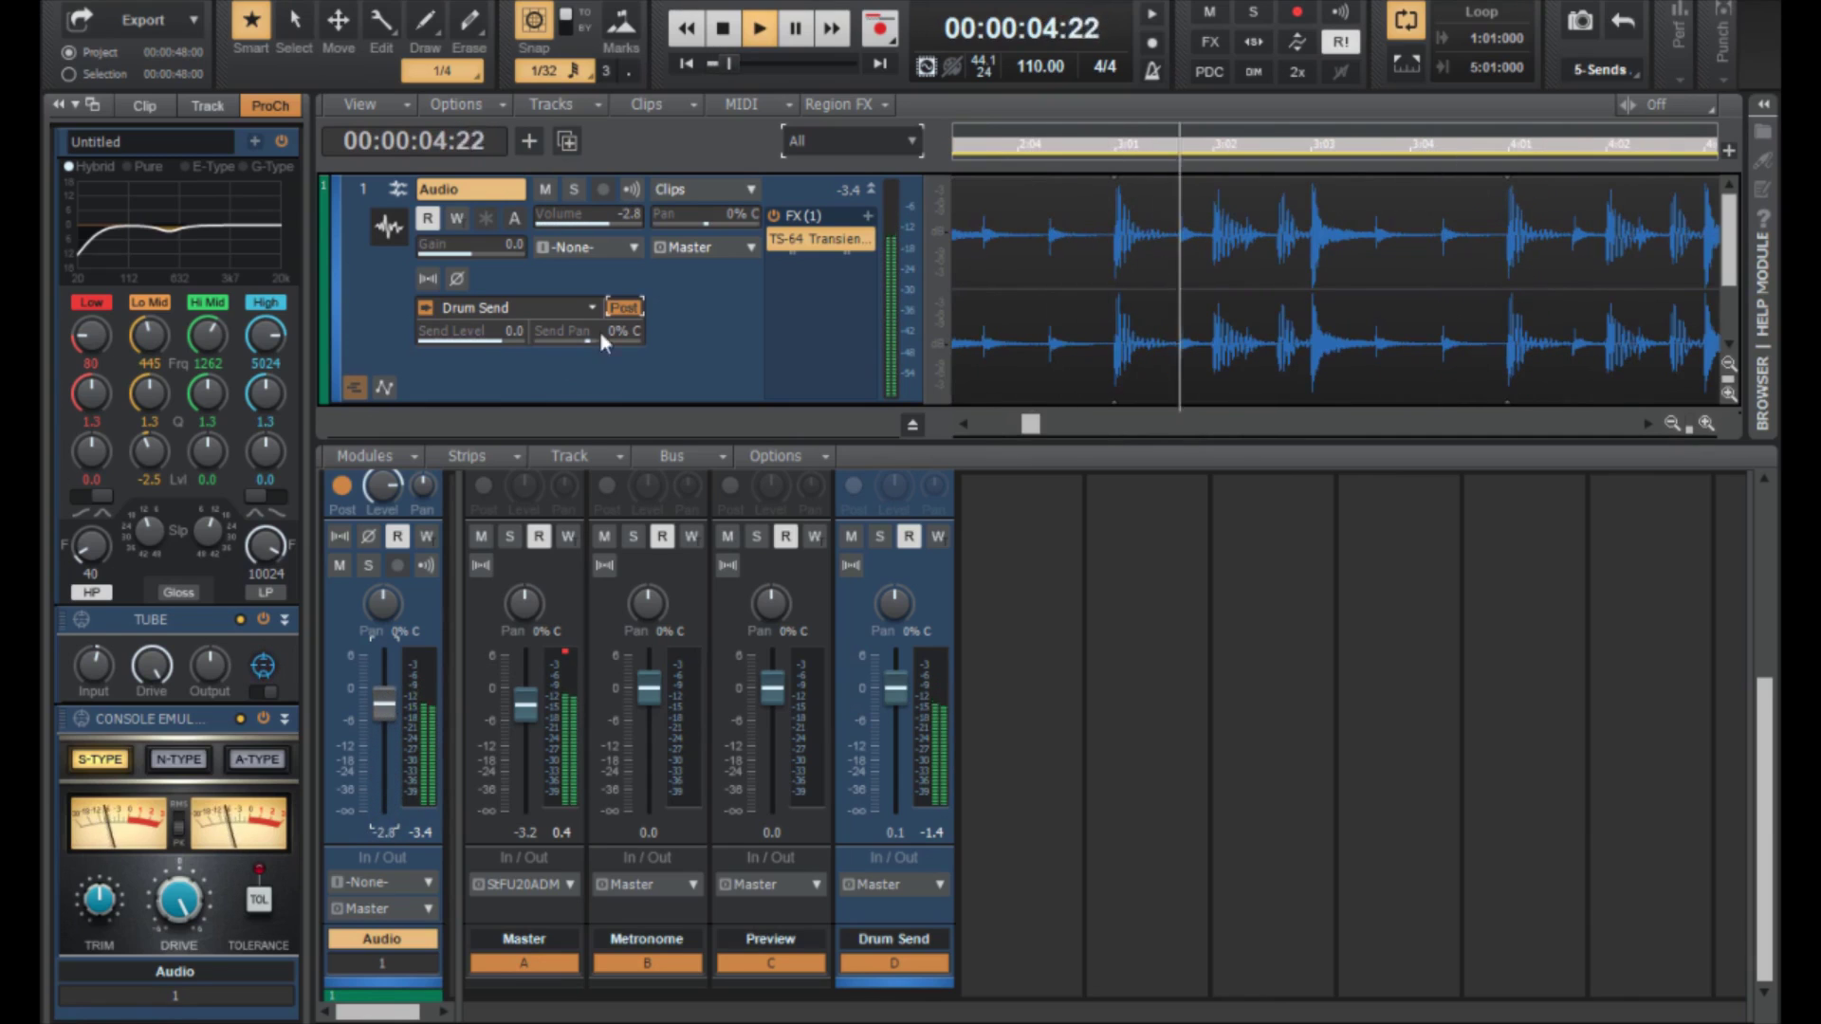
left_click(622, 309)
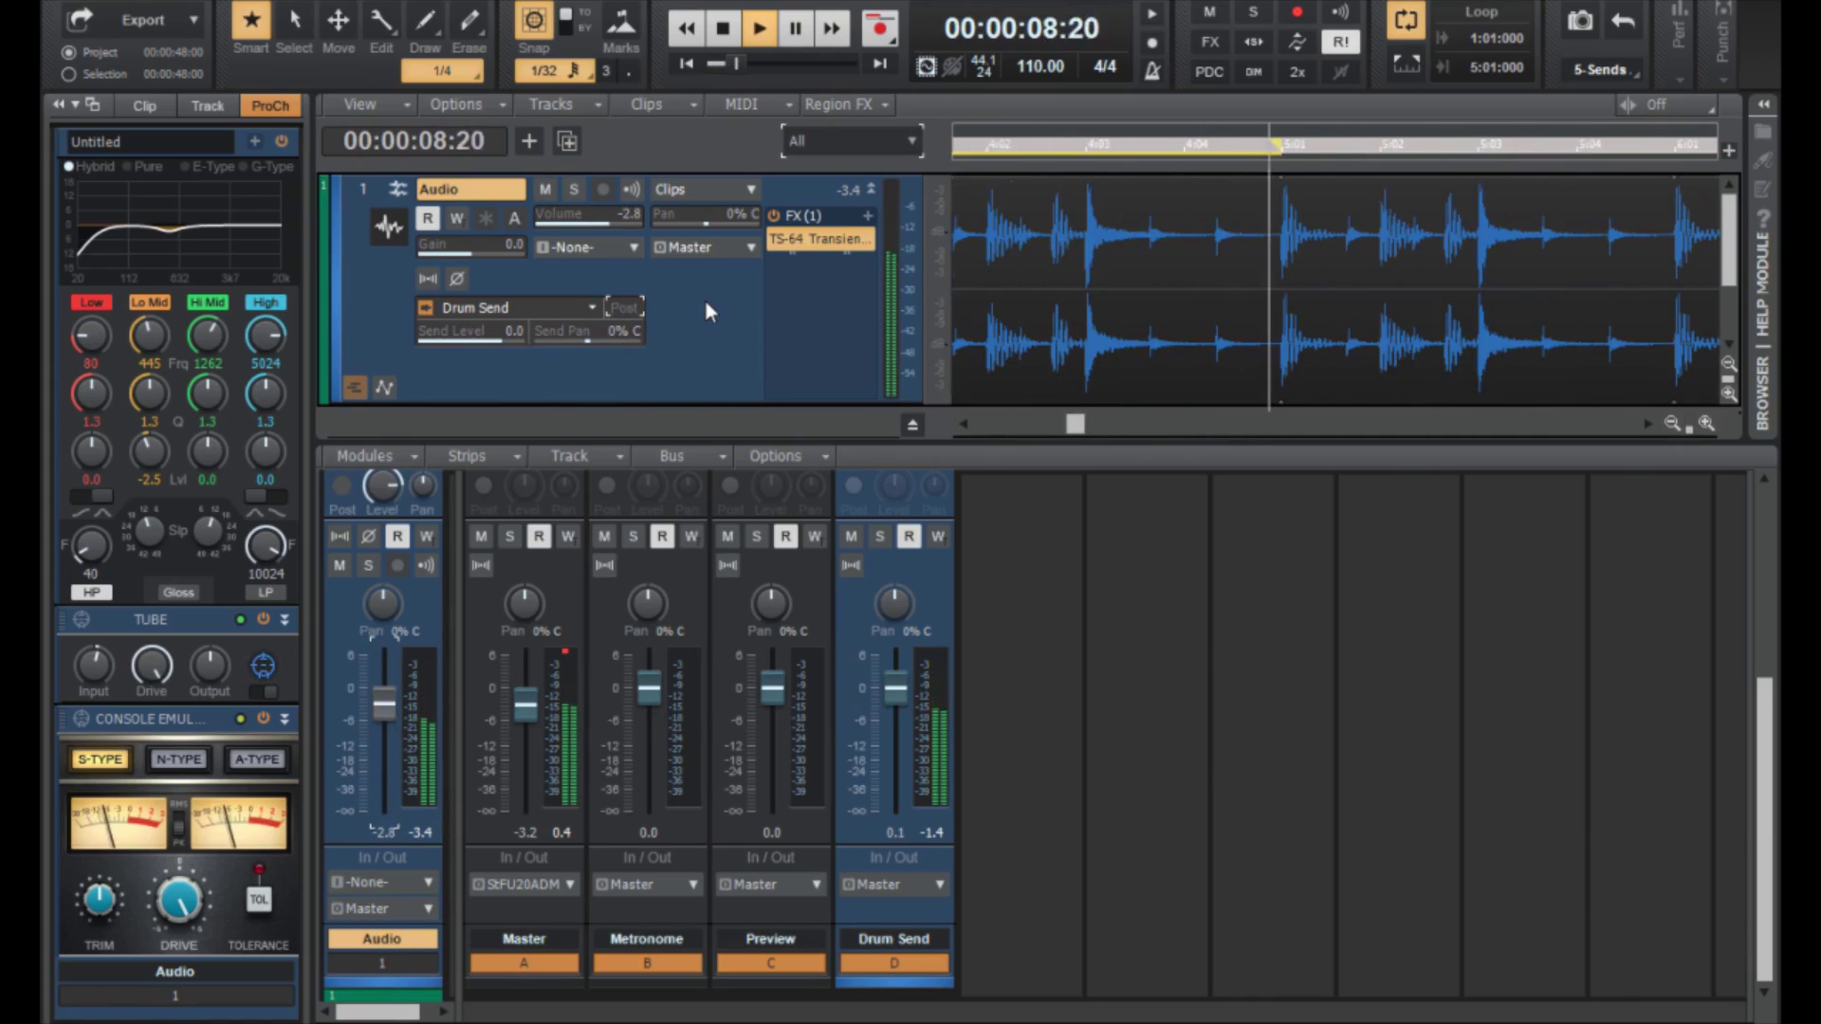
- Stop playback and return to the start
left_click(721, 29)
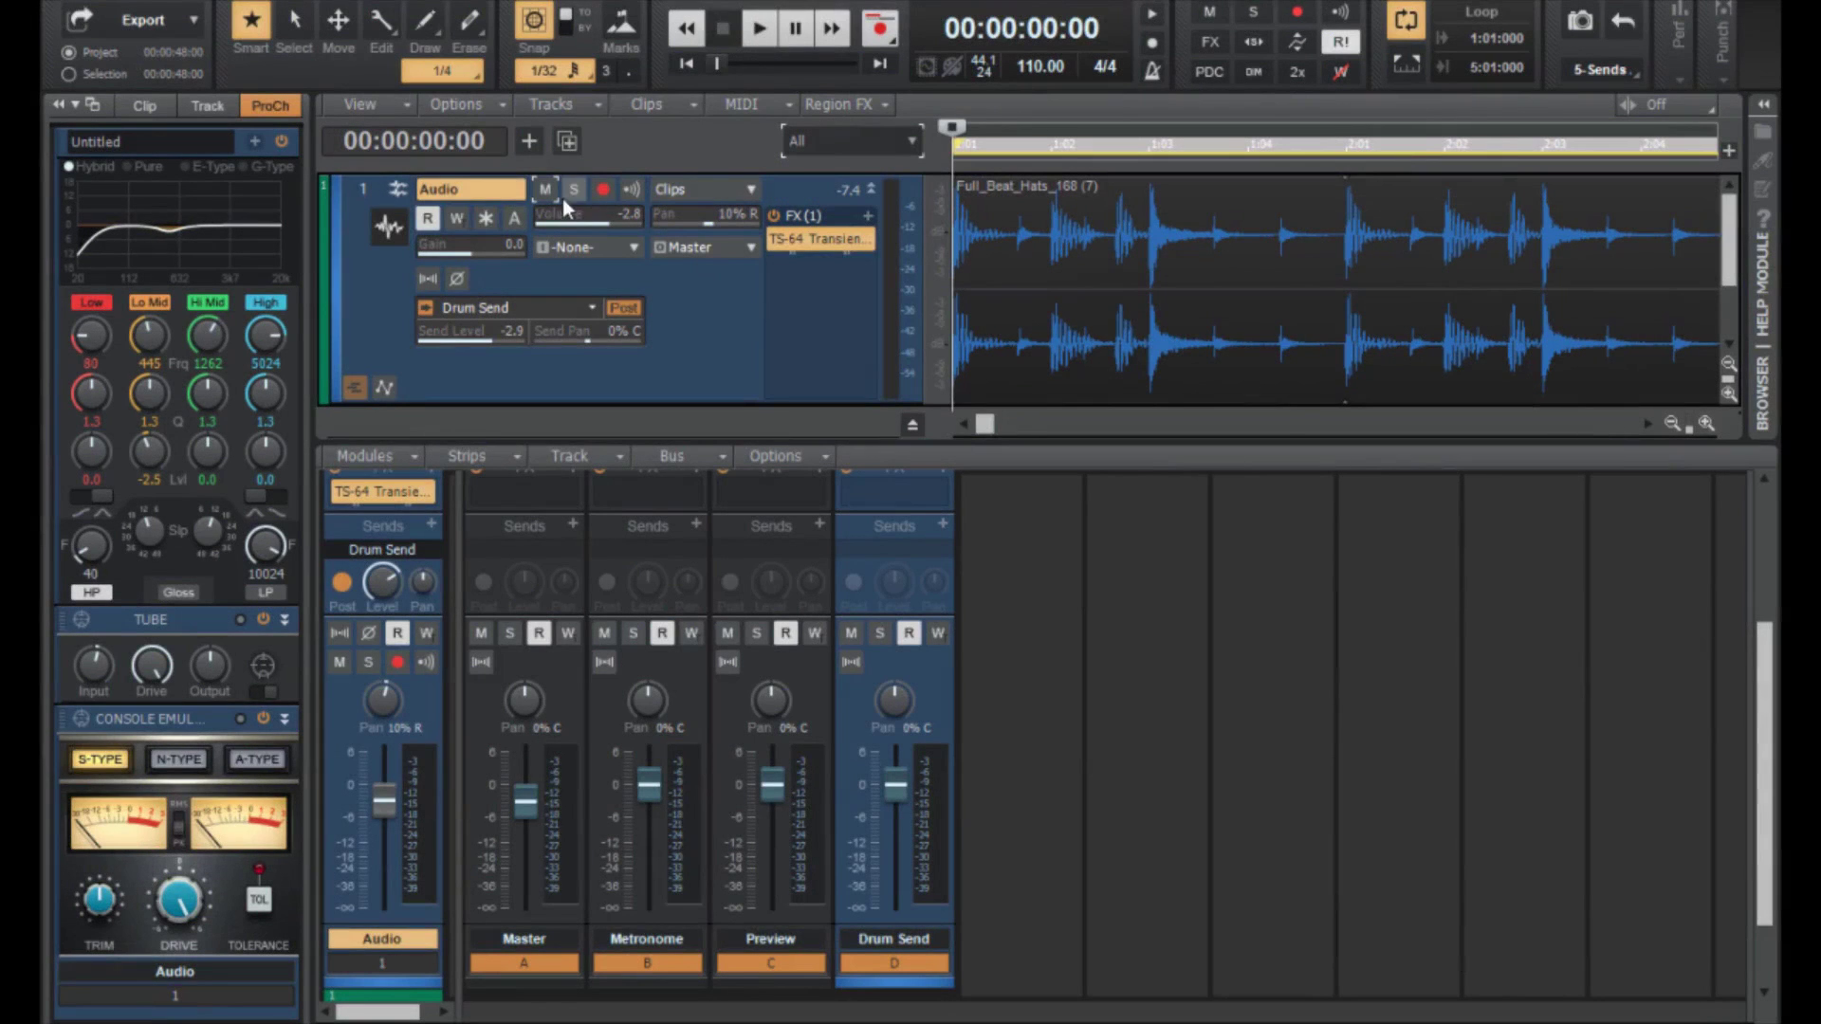
left_click(760, 31)
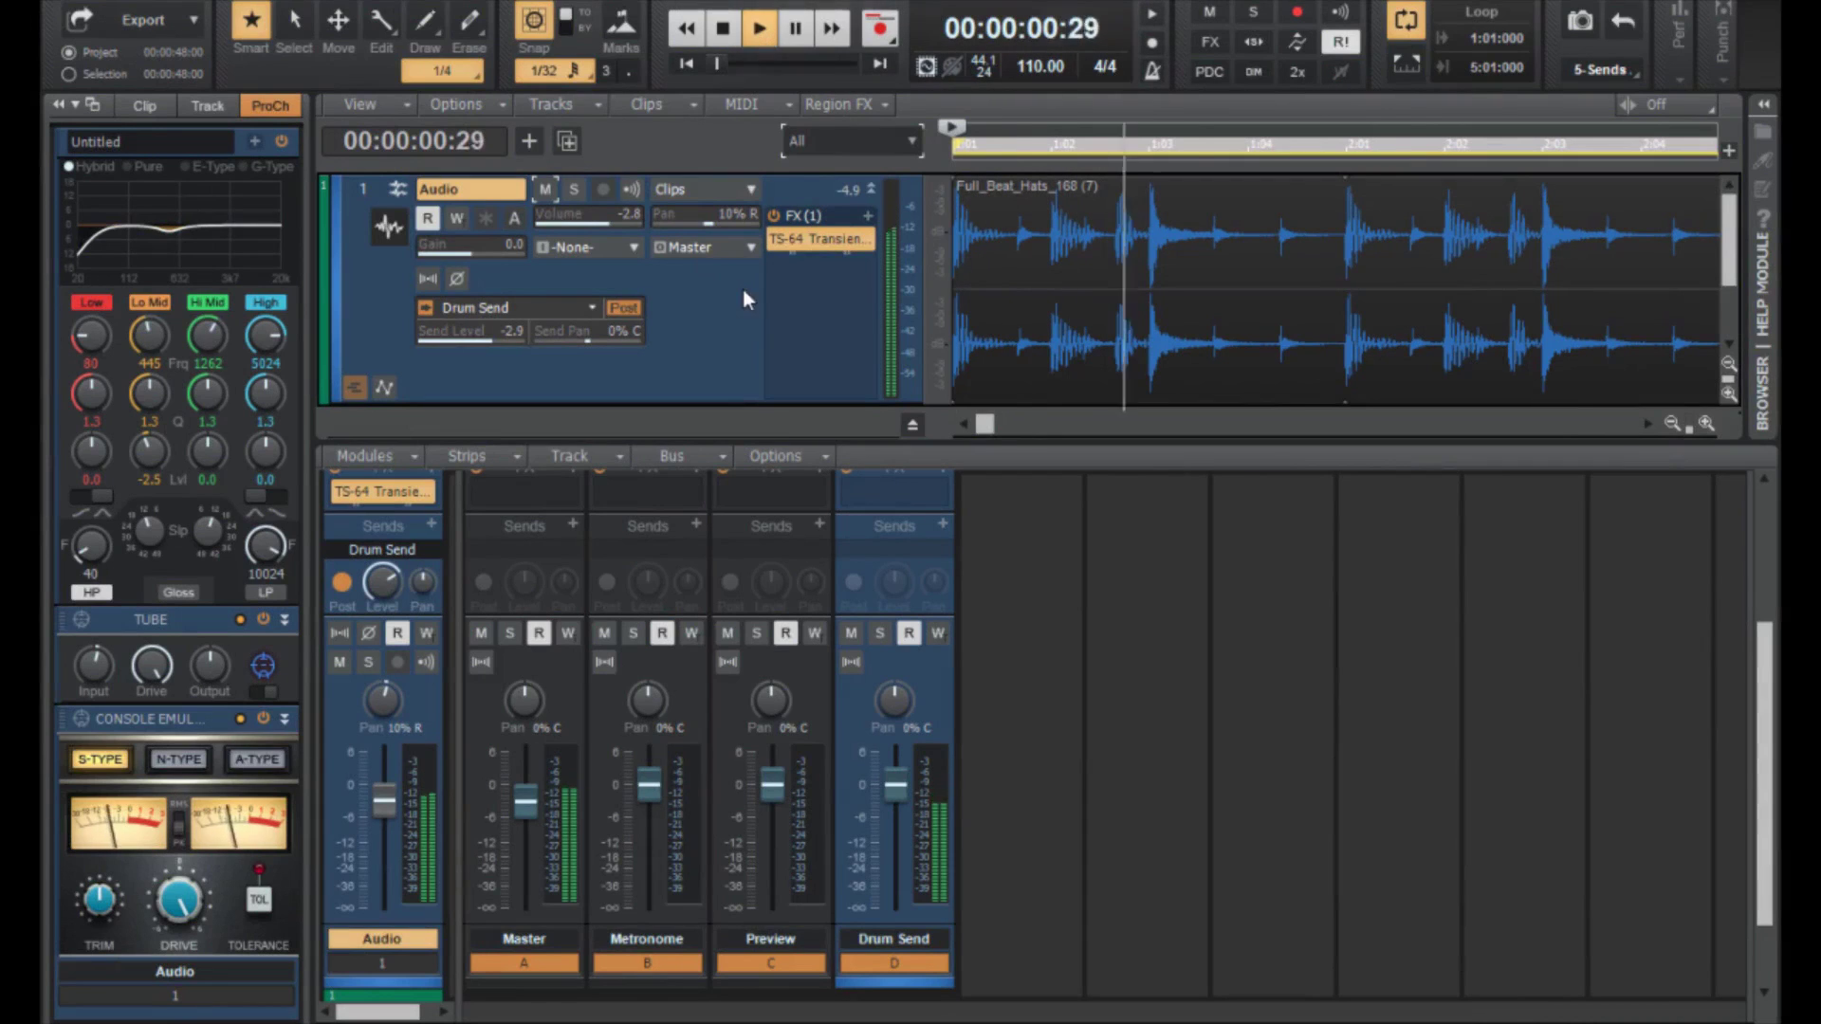
left_click(603, 189)
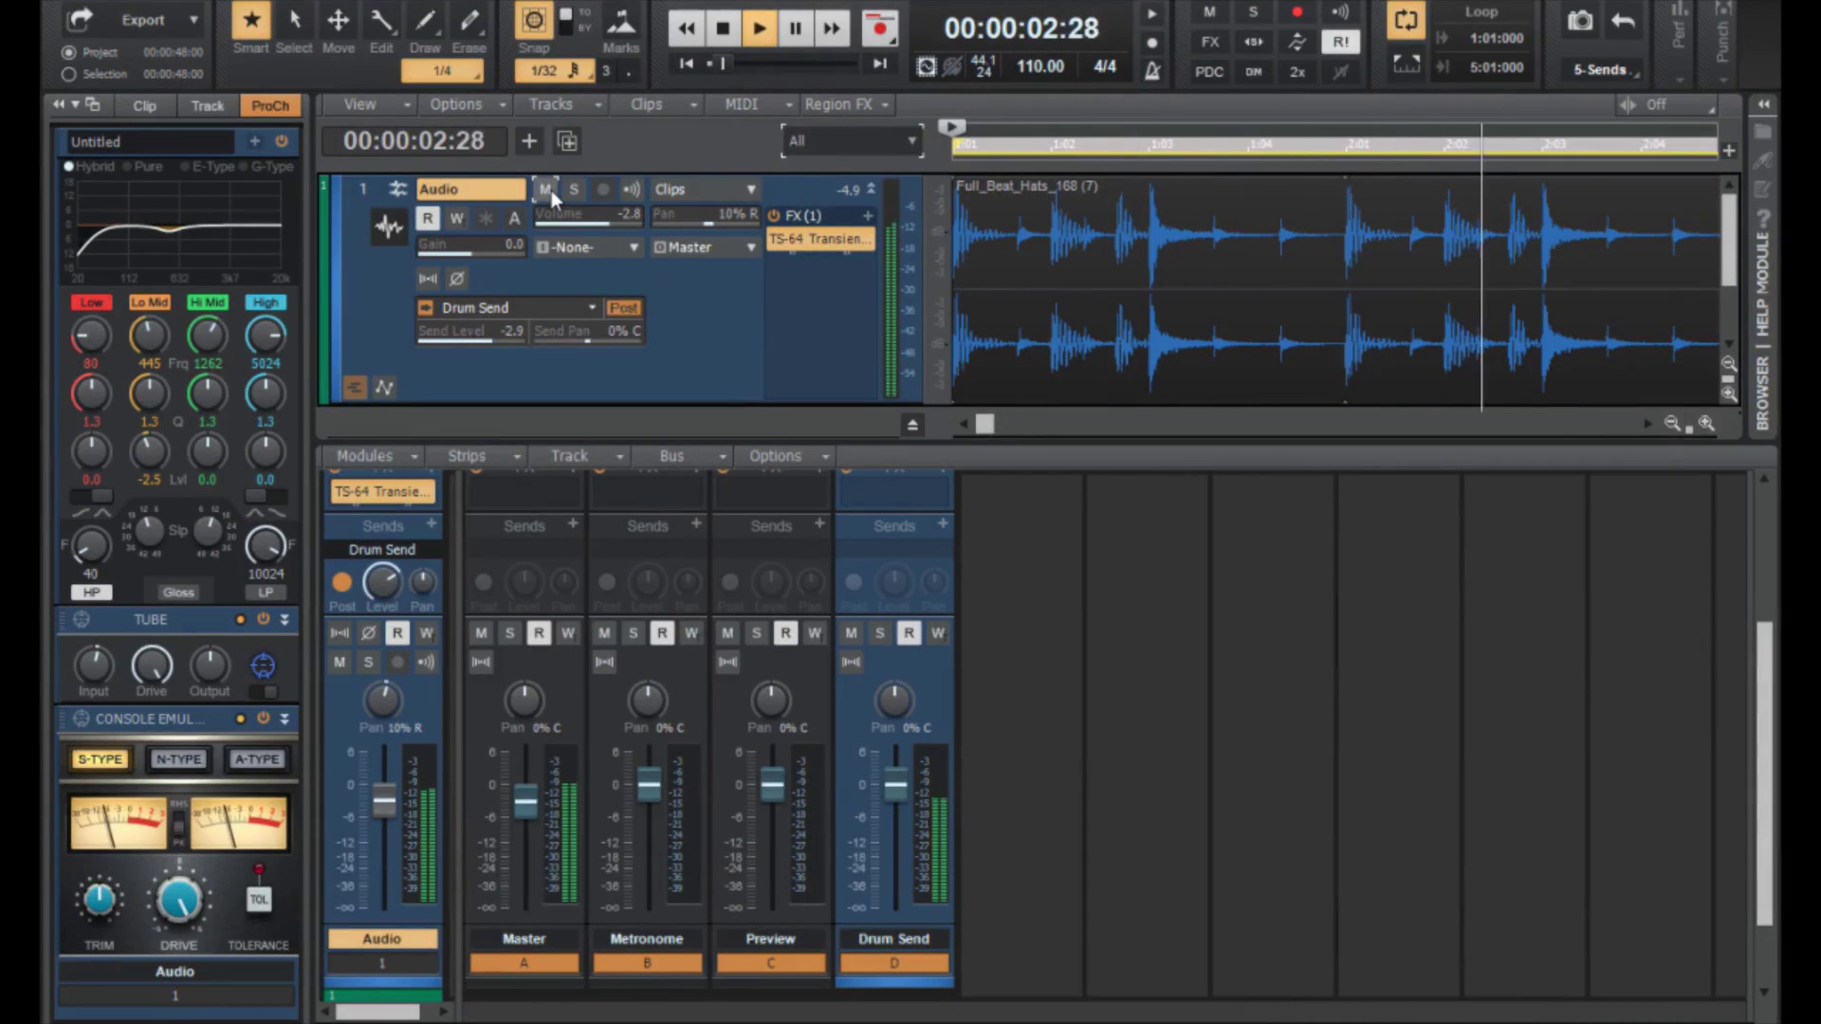
left_click(548, 189)
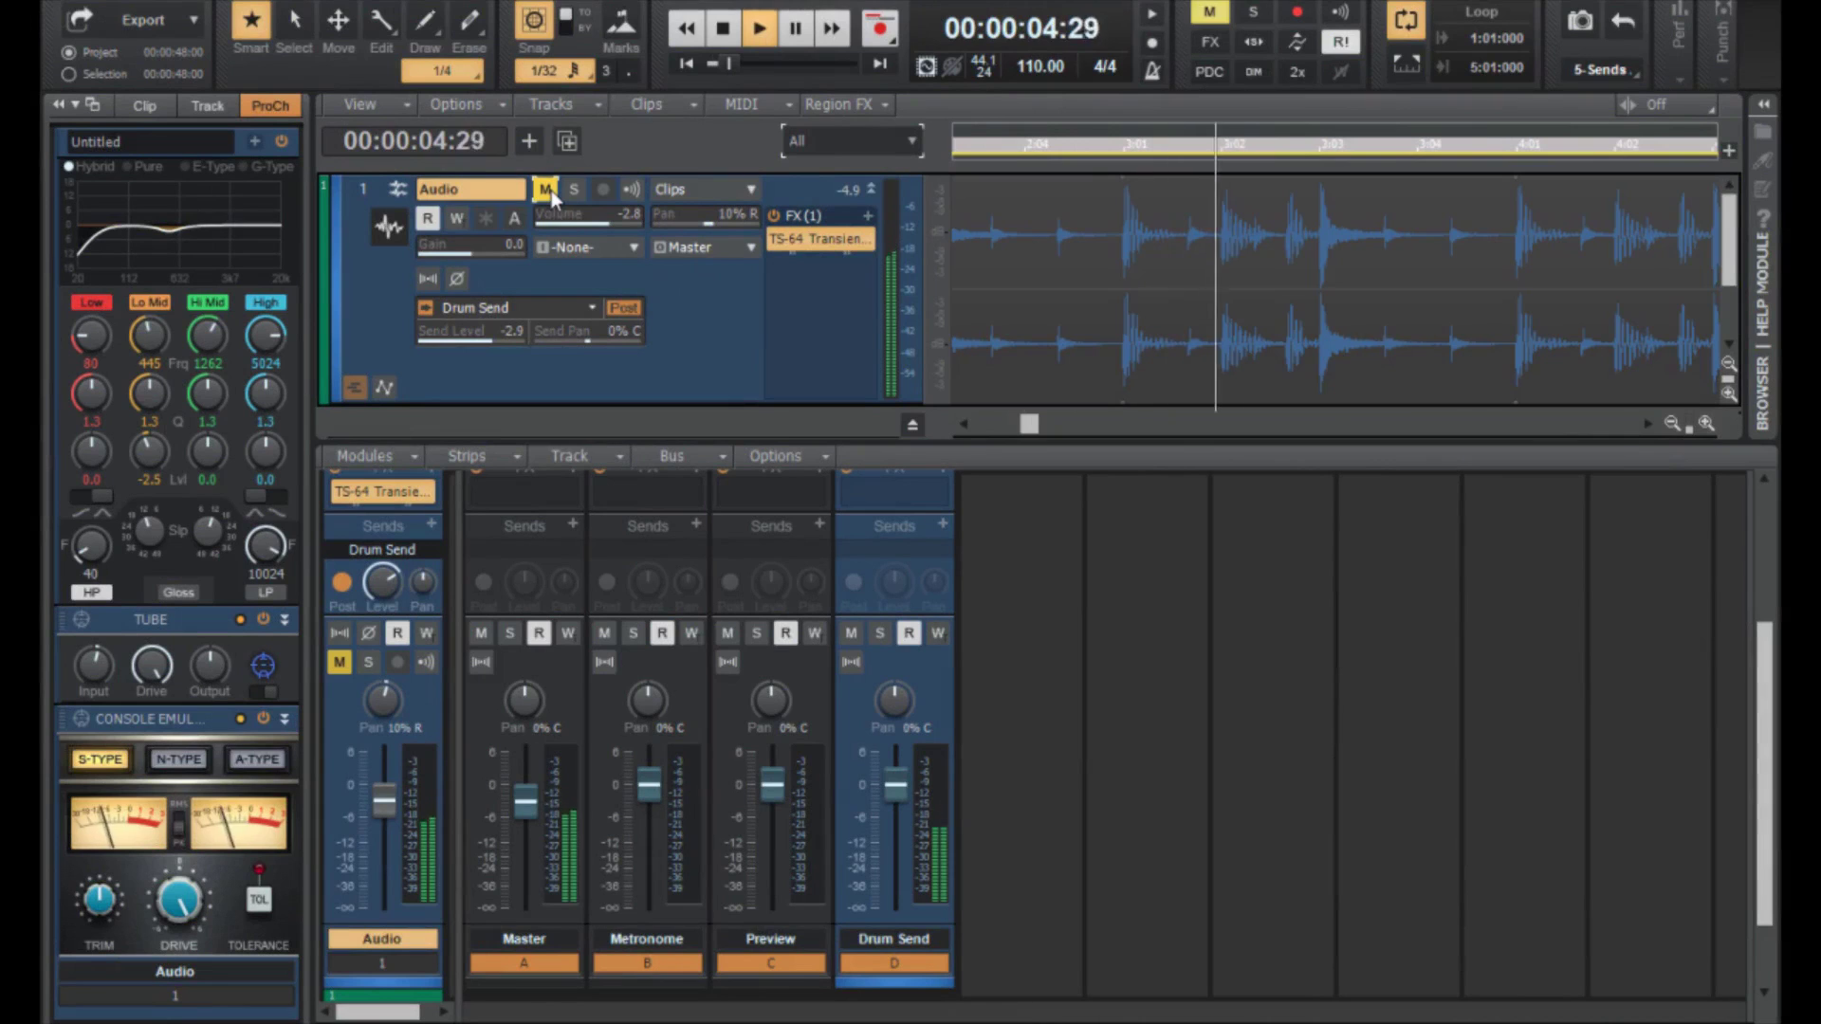
left_click(623, 310)
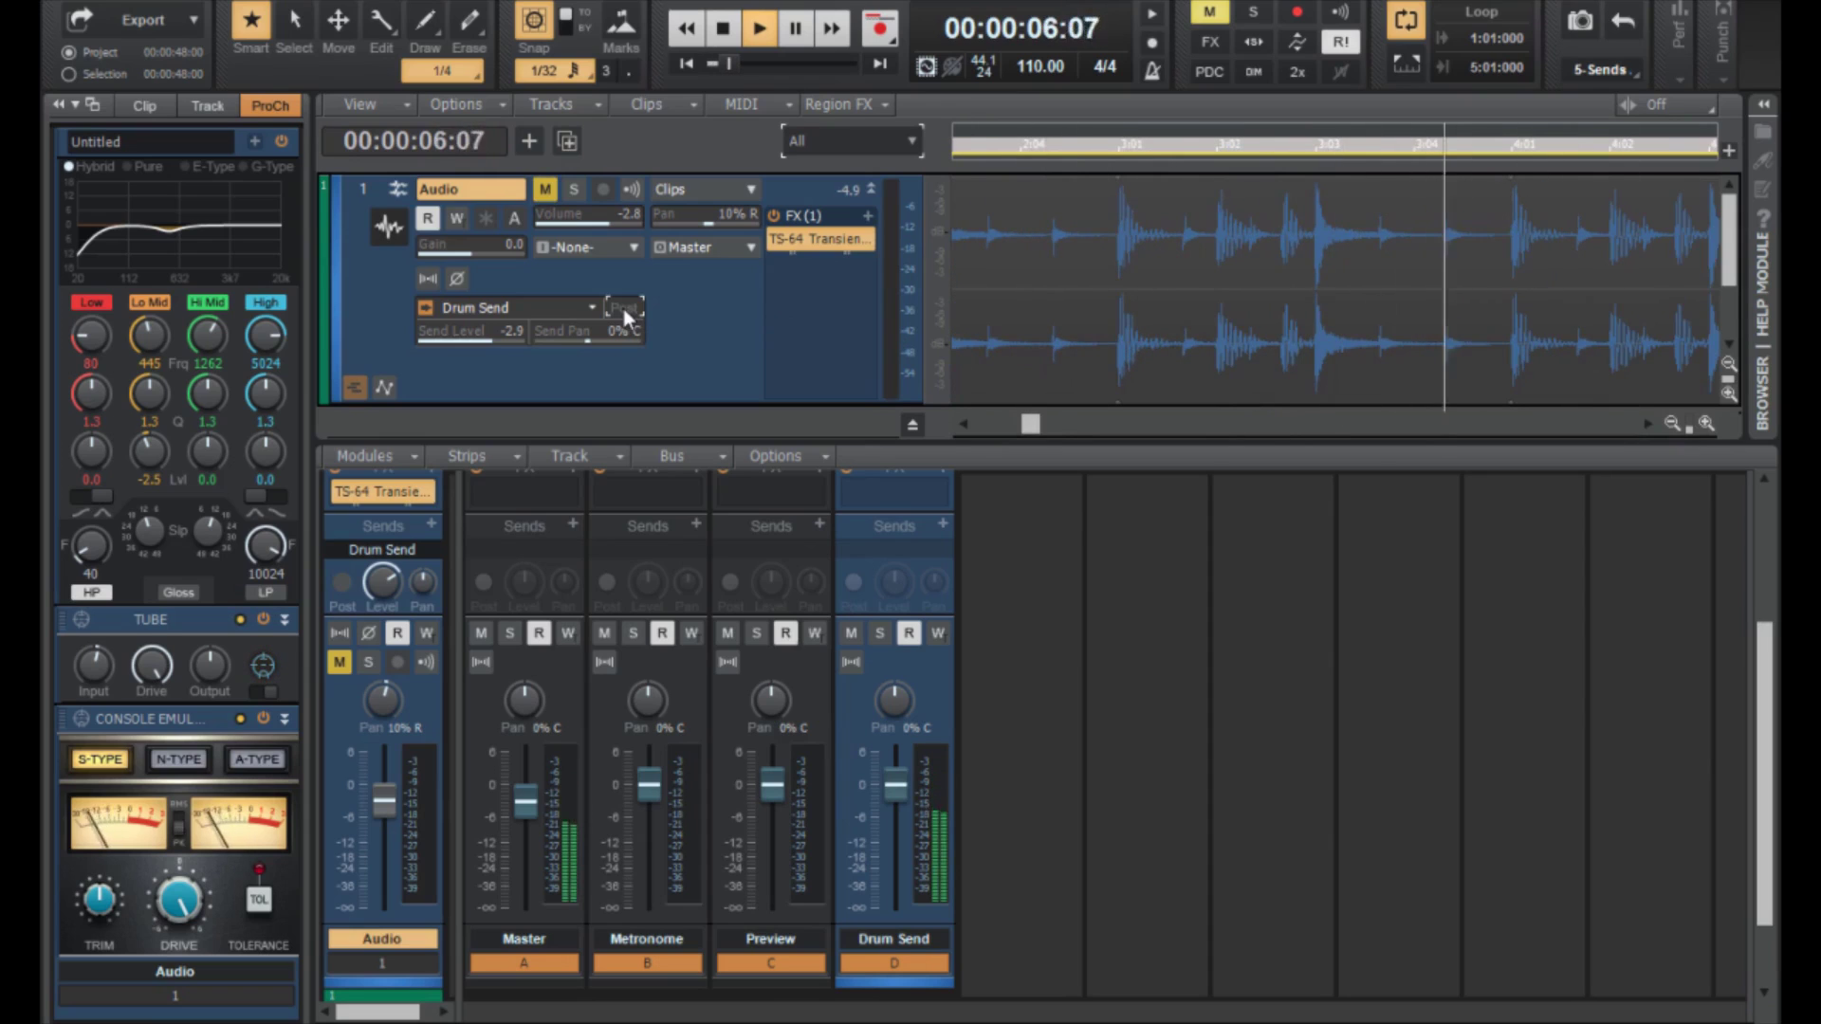
left_click(623, 309)
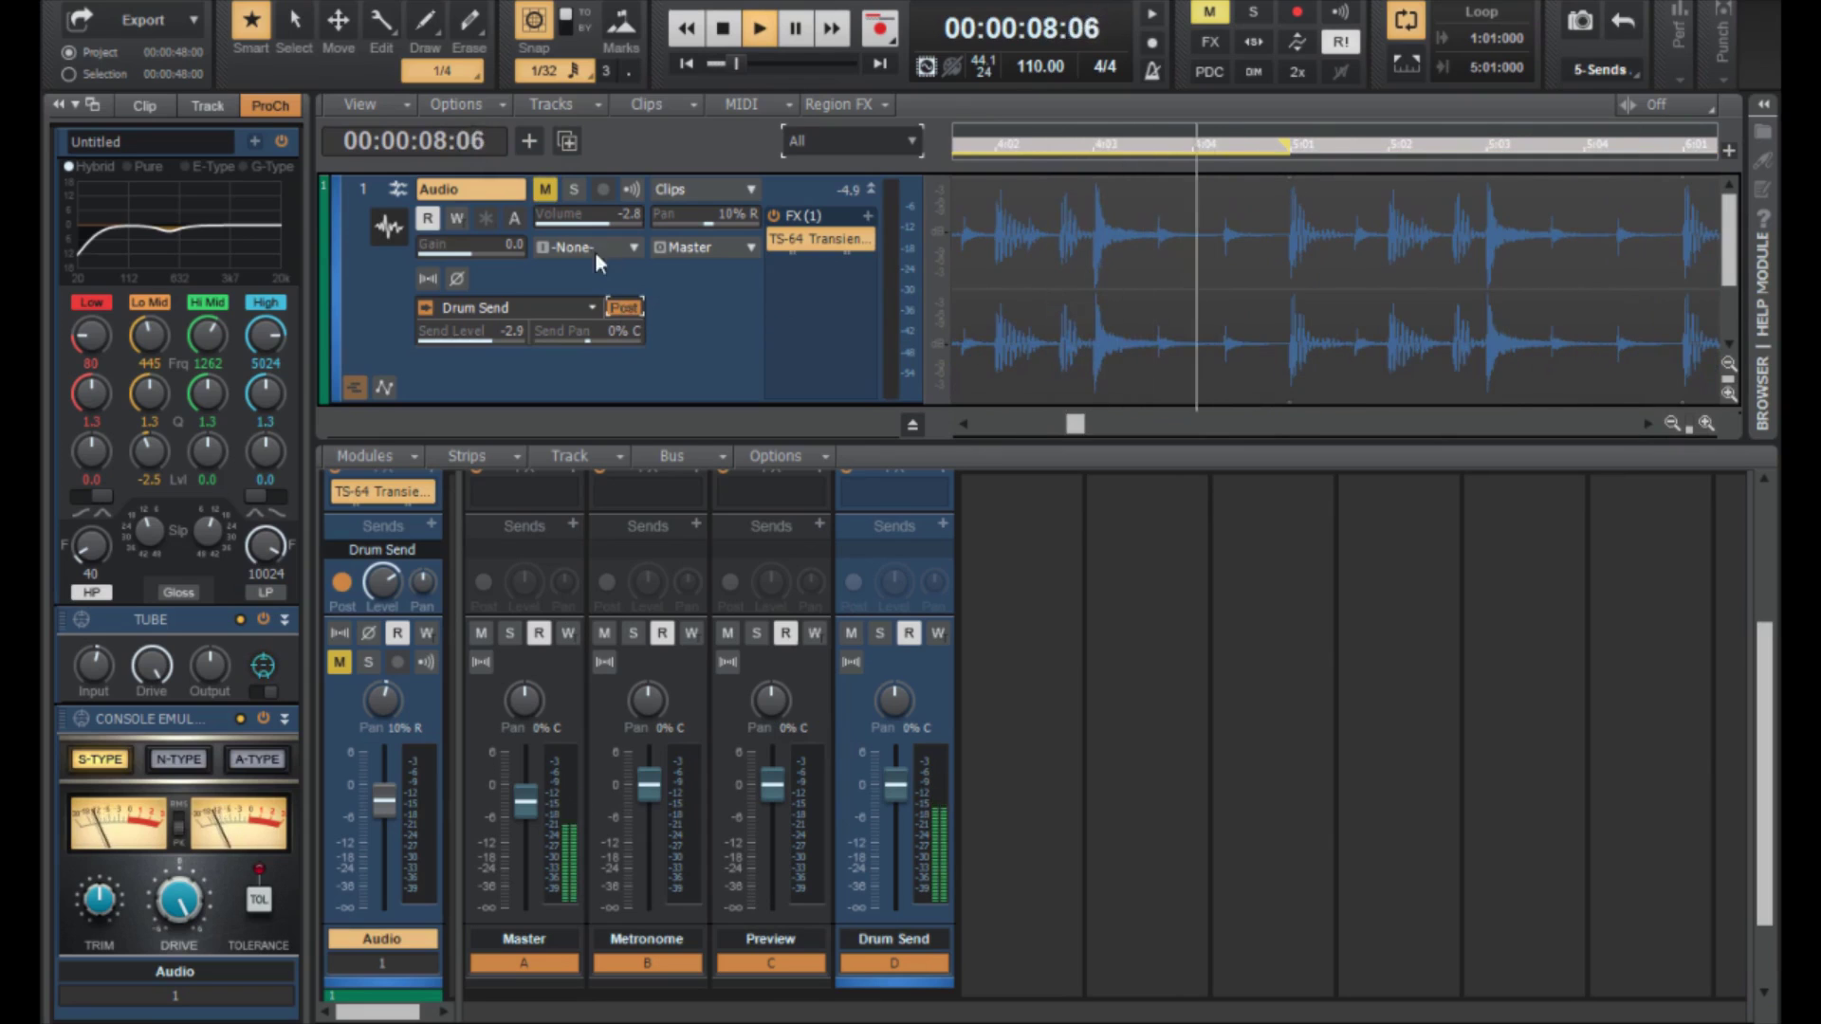
left_click(546, 187)
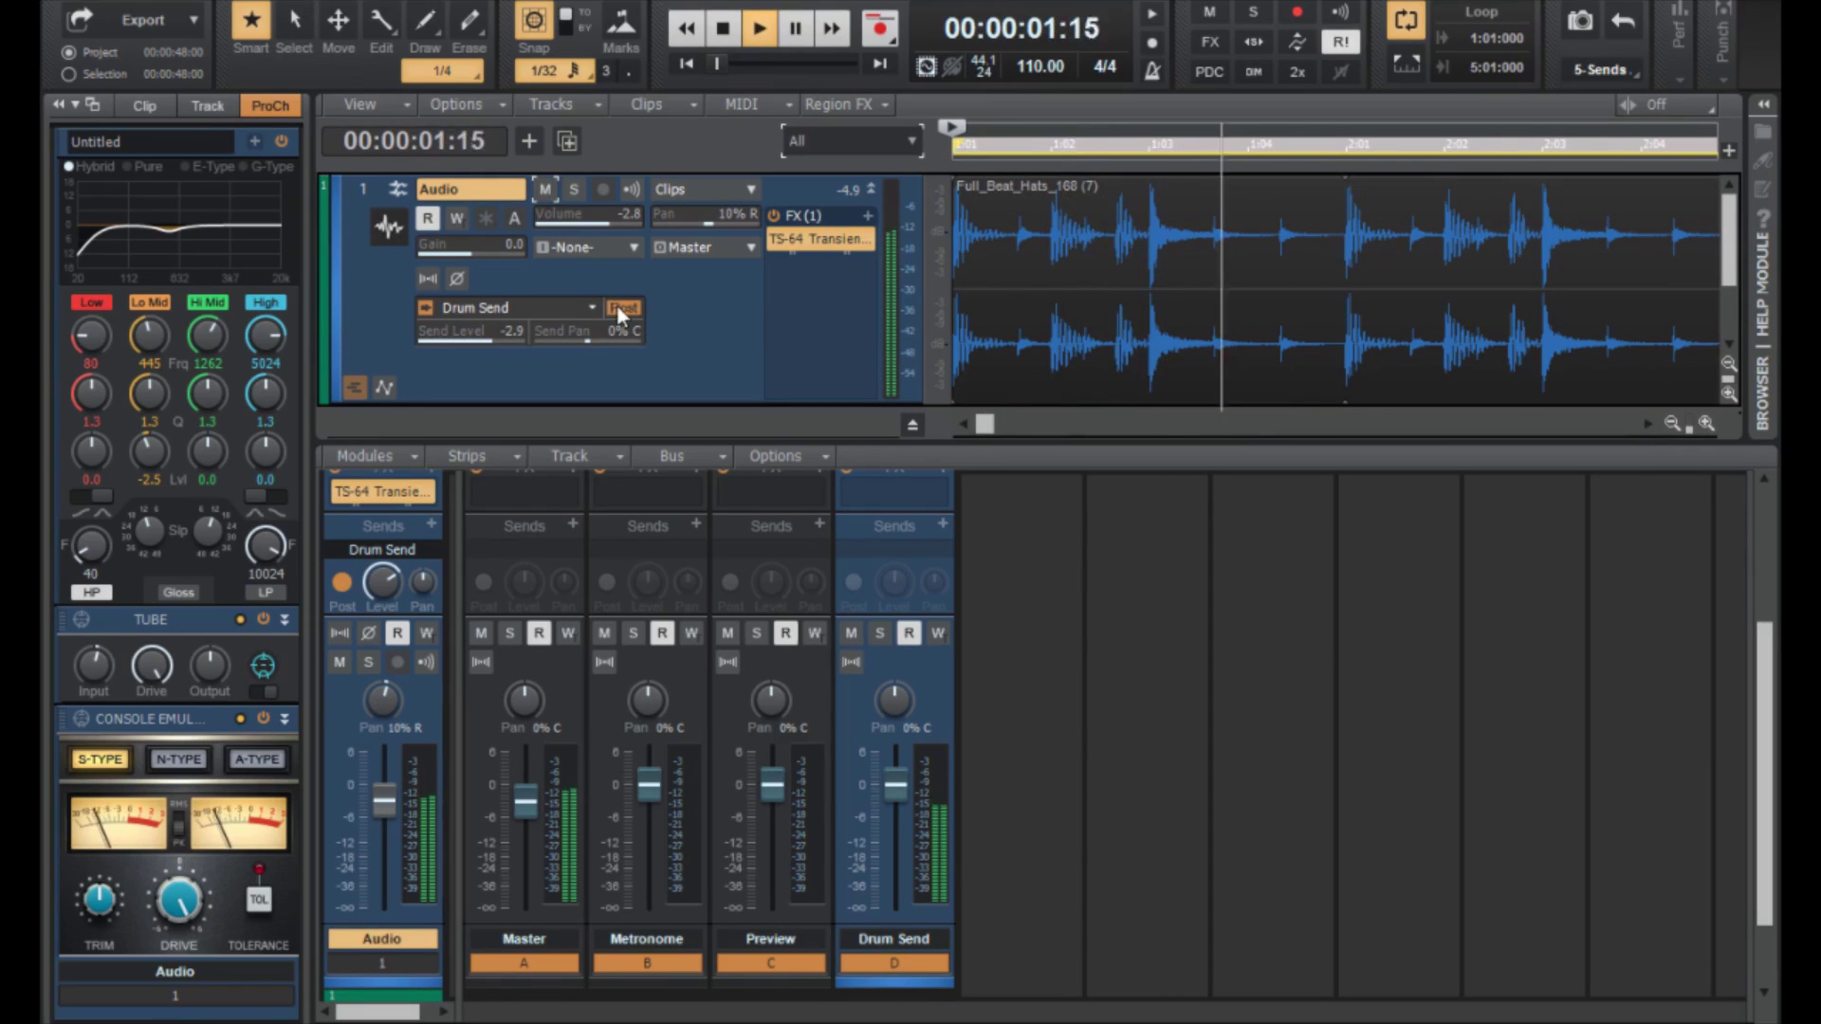
left_click(618, 306)
left_click(547, 188)
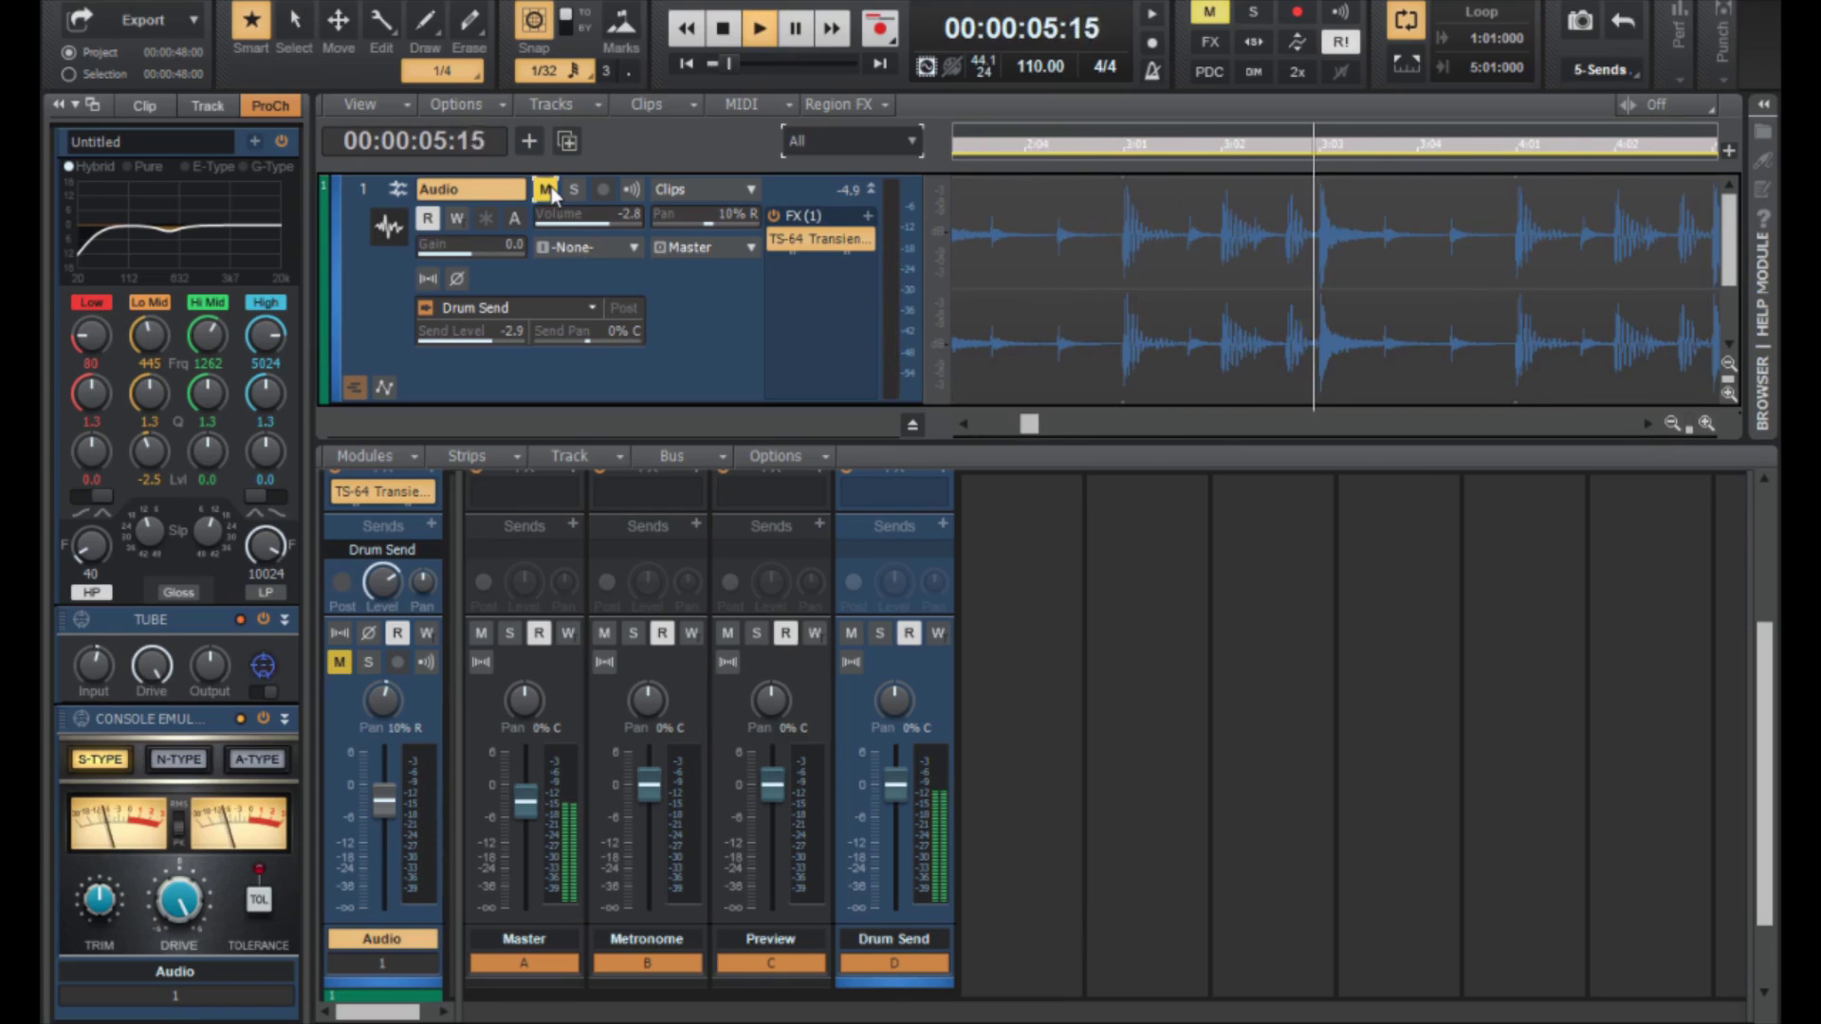
left_click(548, 188)
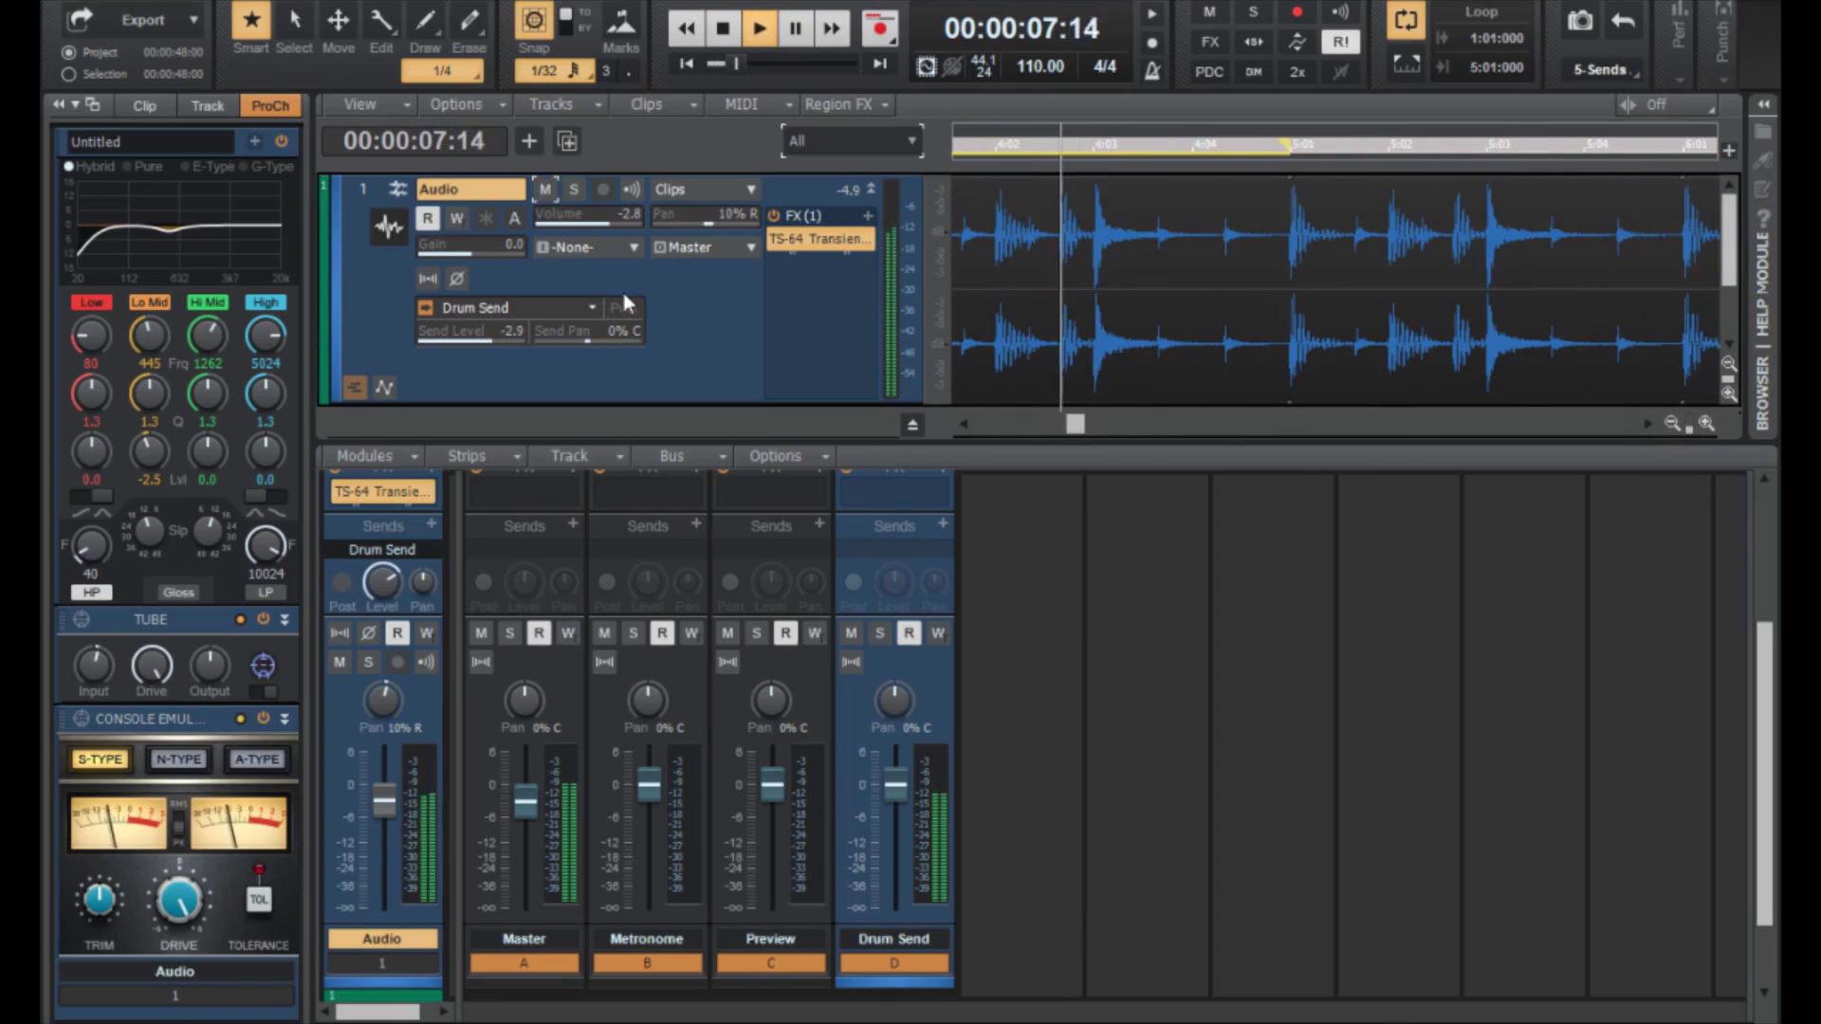
left_click(624, 305)
left_click(540, 187)
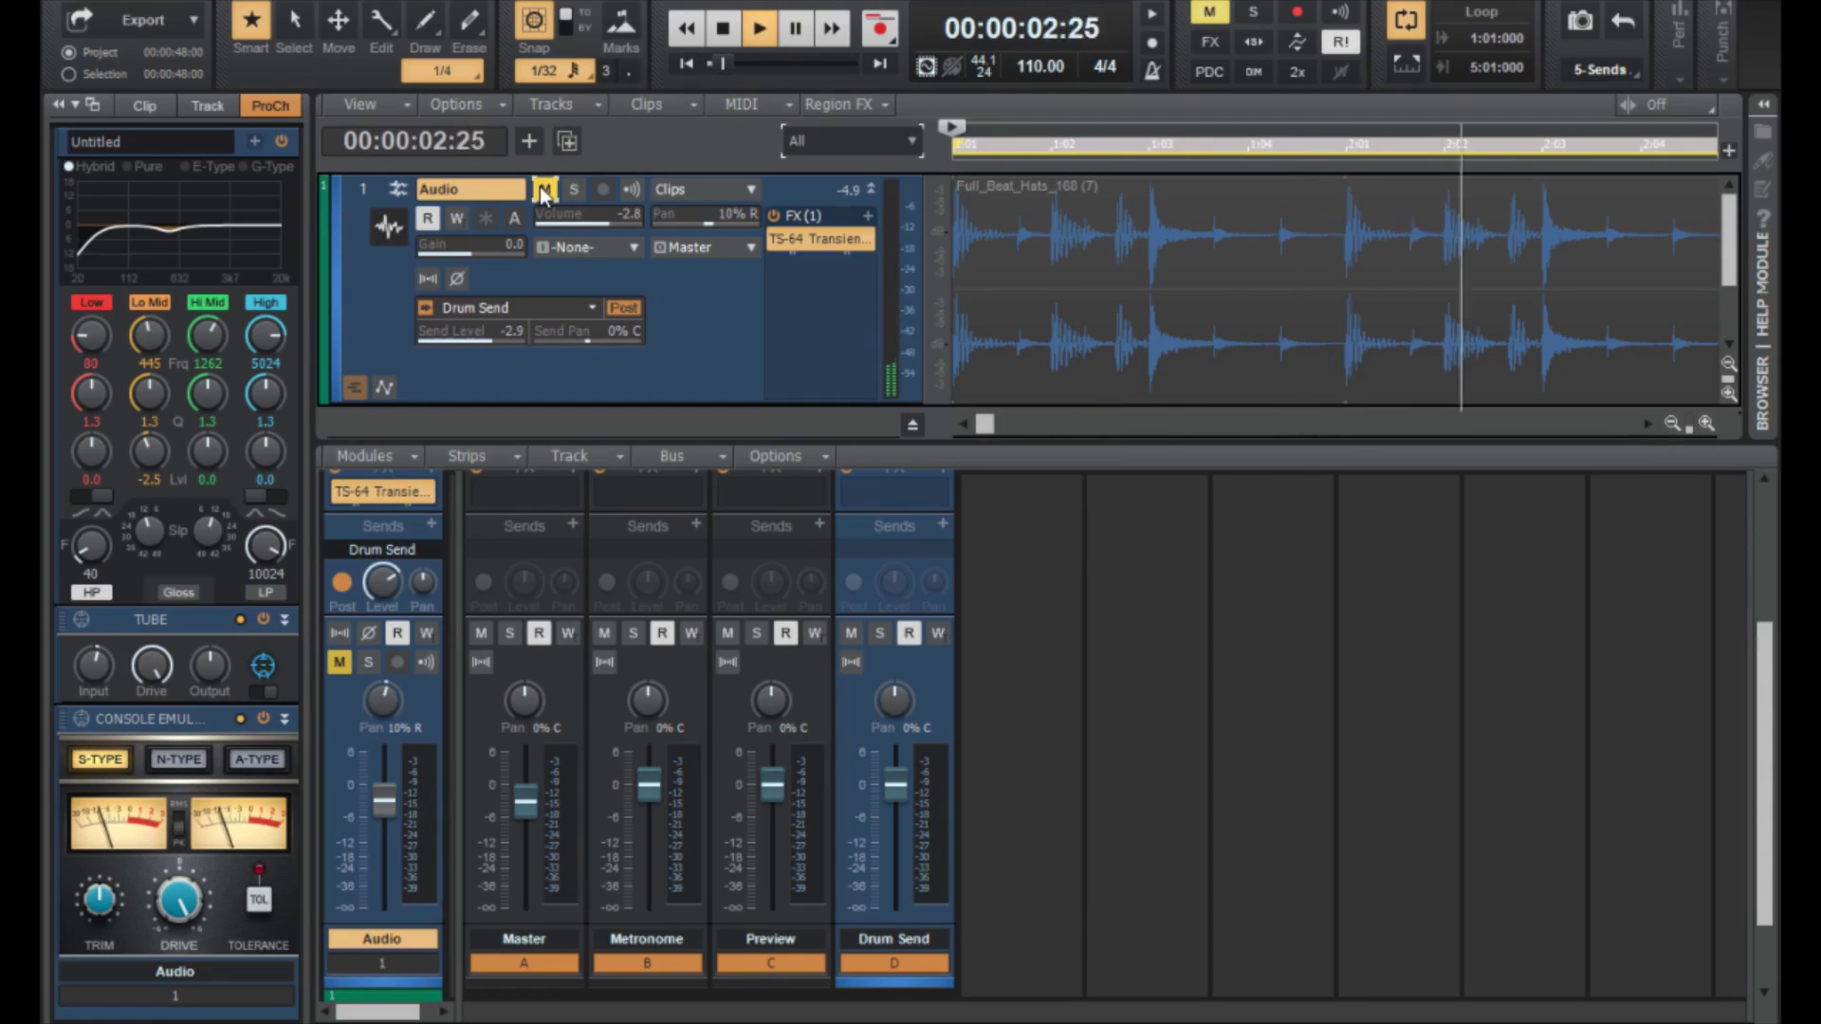
left_click(542, 189)
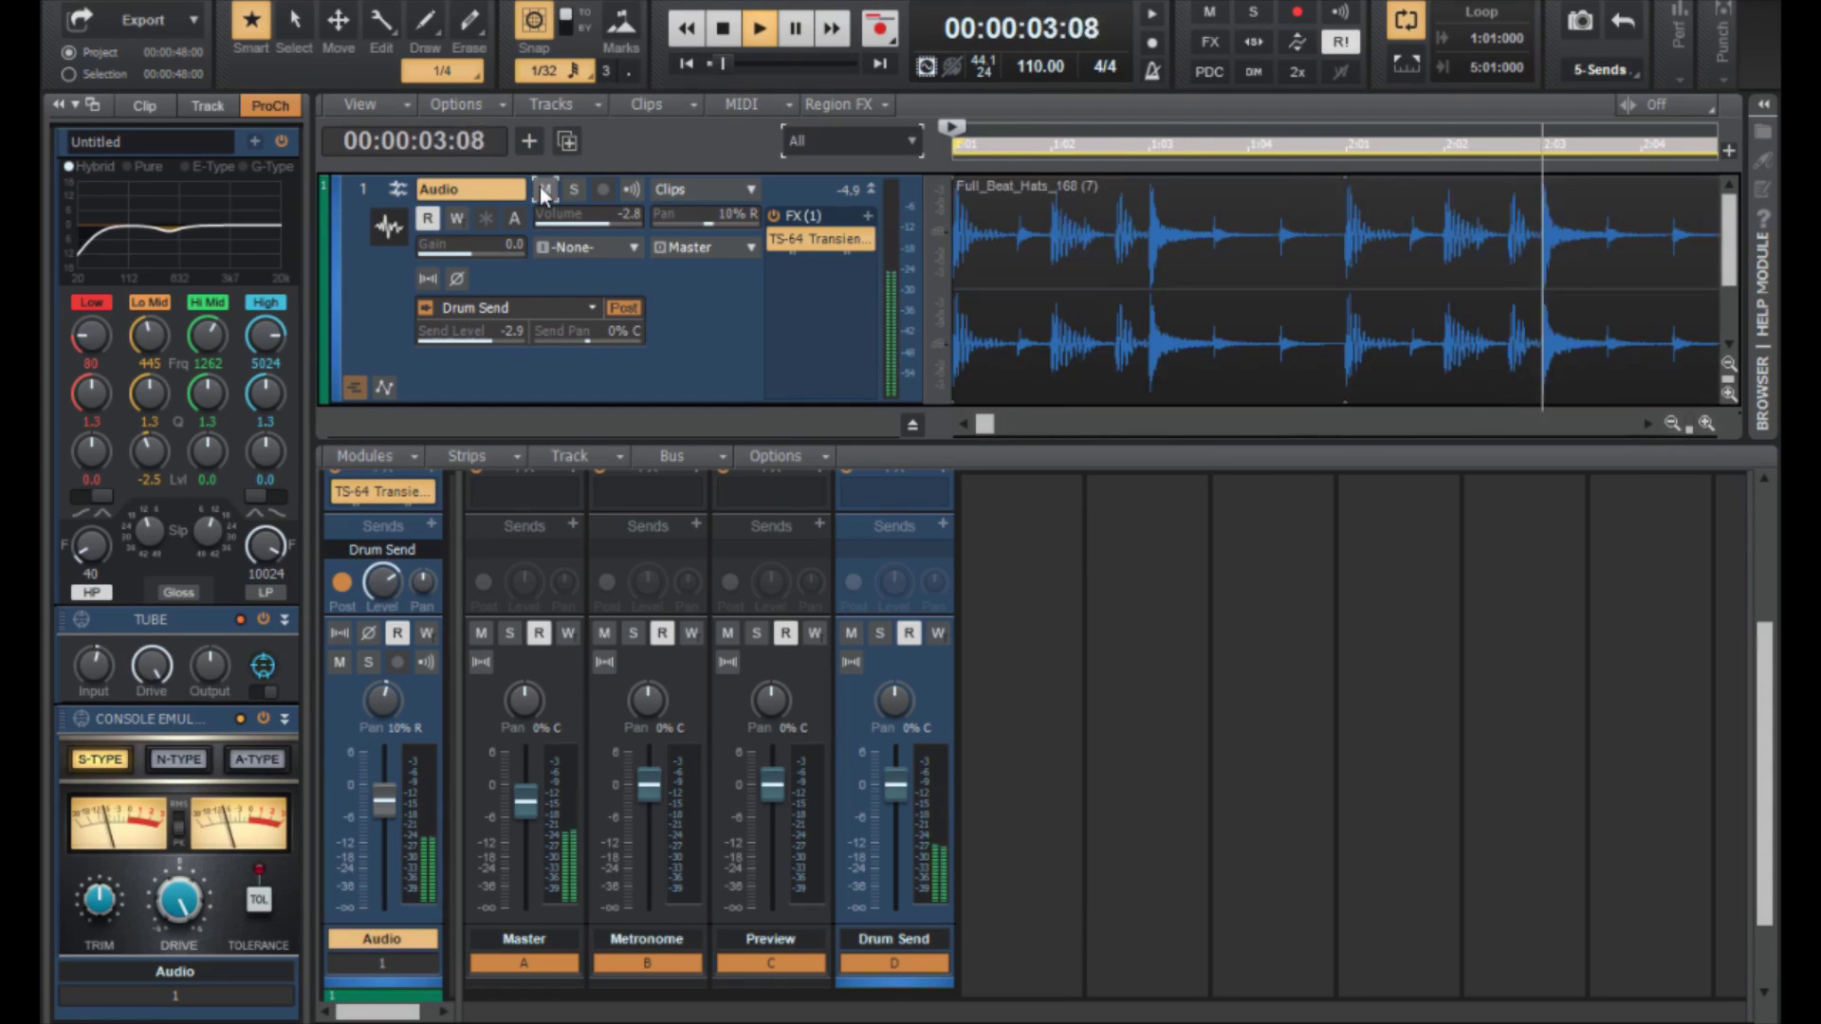
left_click(723, 30)
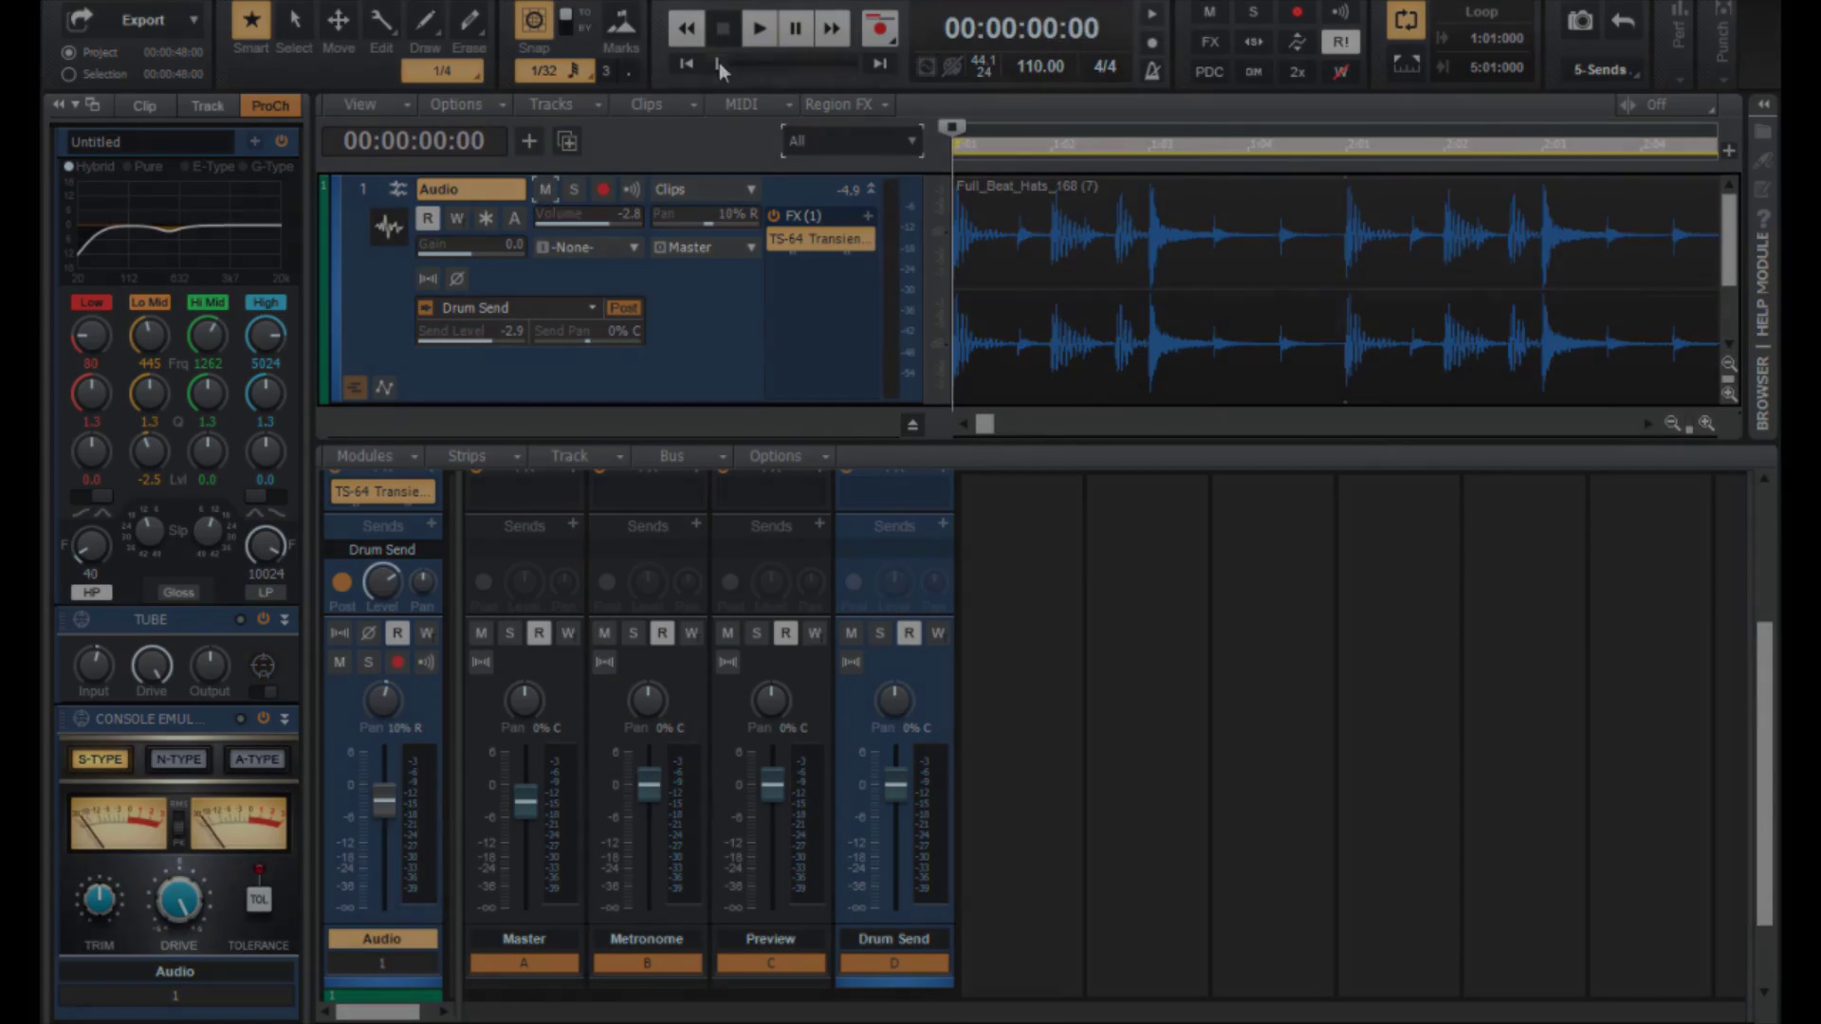